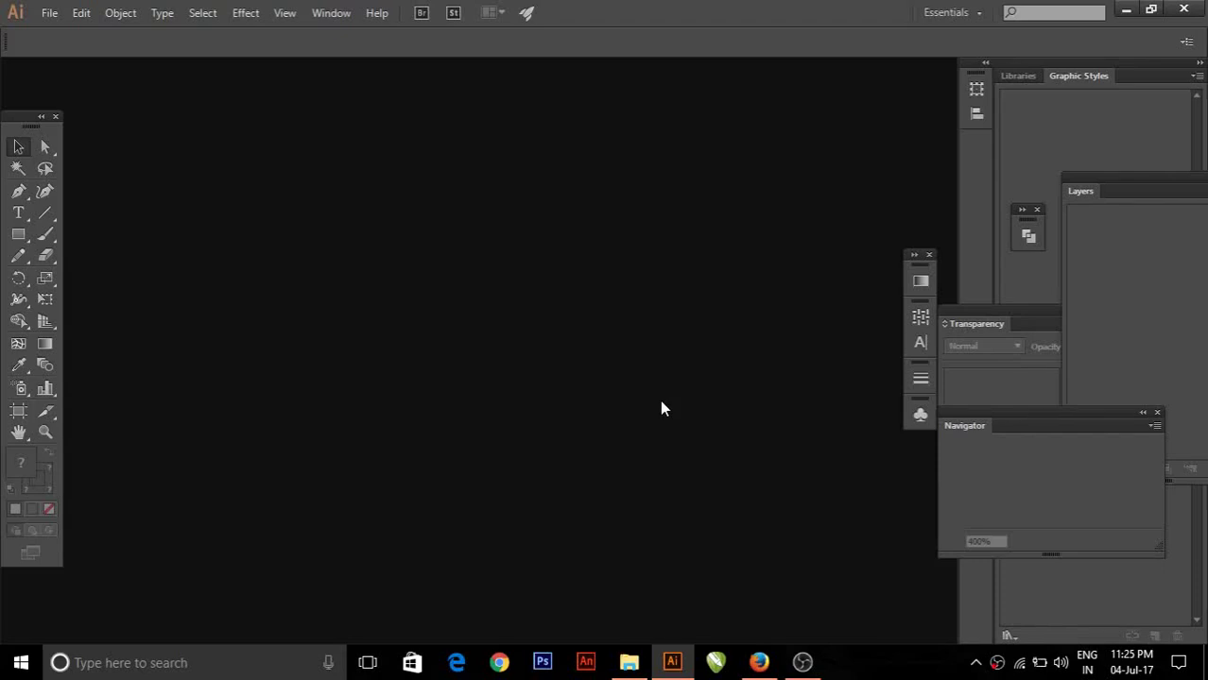
# Create a new document in pixel units, 300 px wide and 300 px high.
pyautogui.click(49, 13)
pyautogui.click(61, 33)
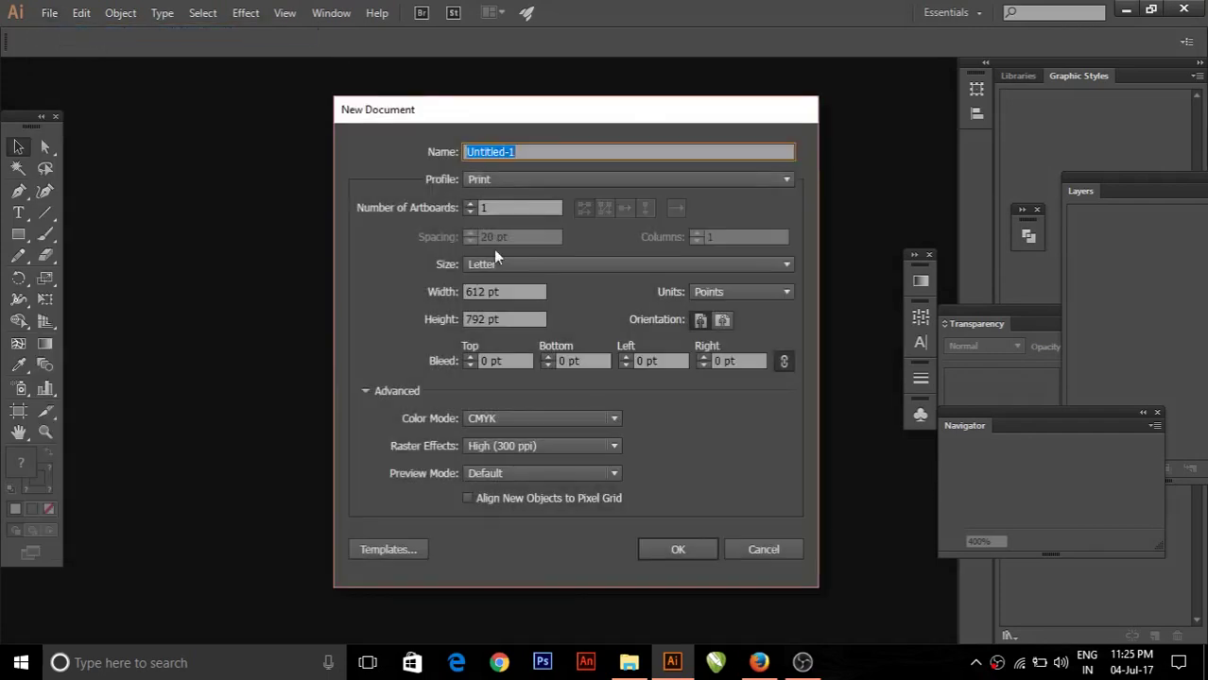
pyautogui.click(724, 296)
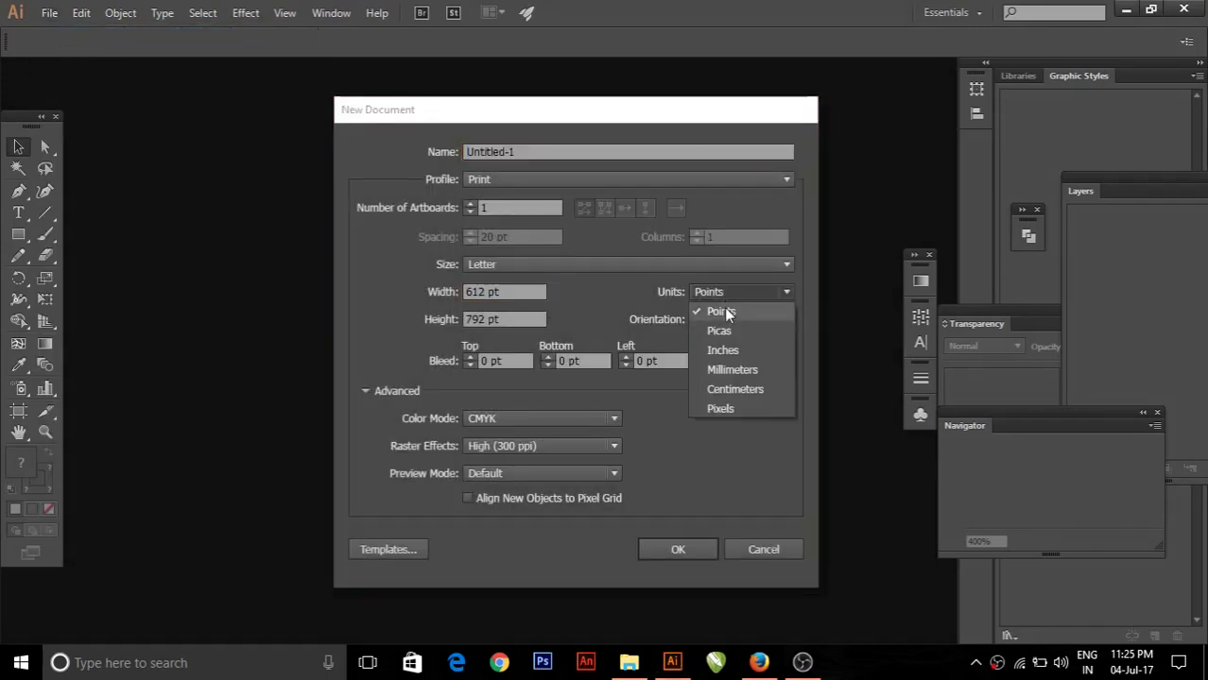
pyautogui.click(722, 405)
pyautogui.click(501, 293)
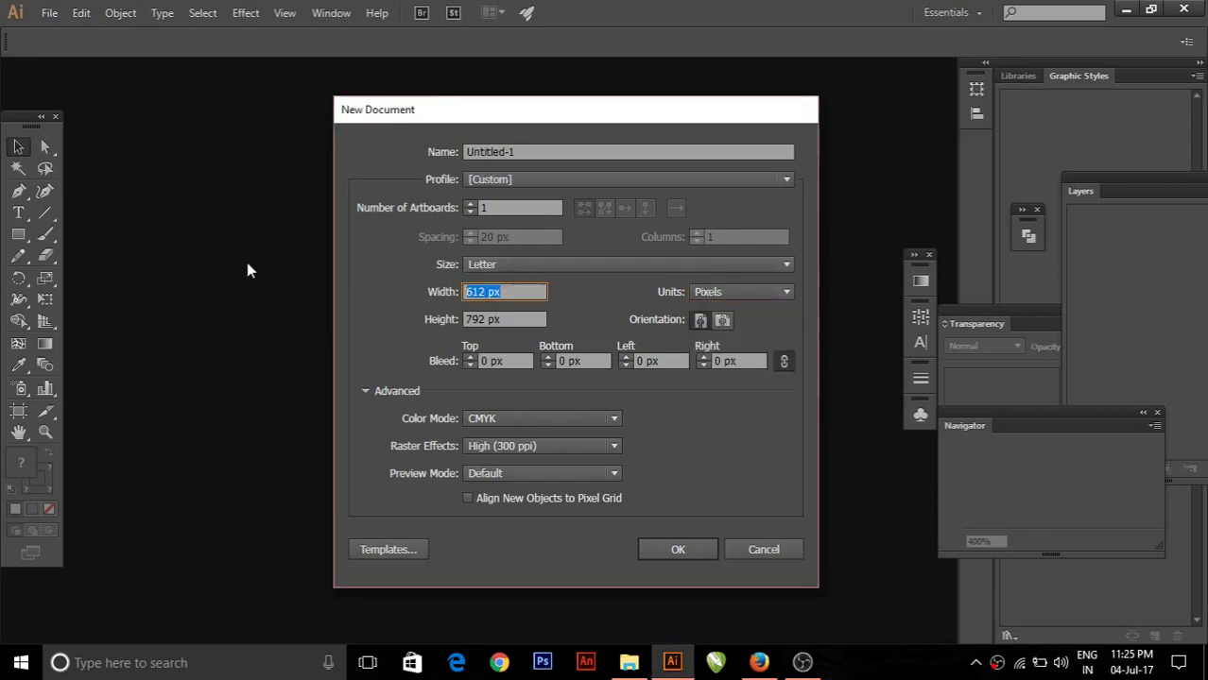
pyautogui.write('300')
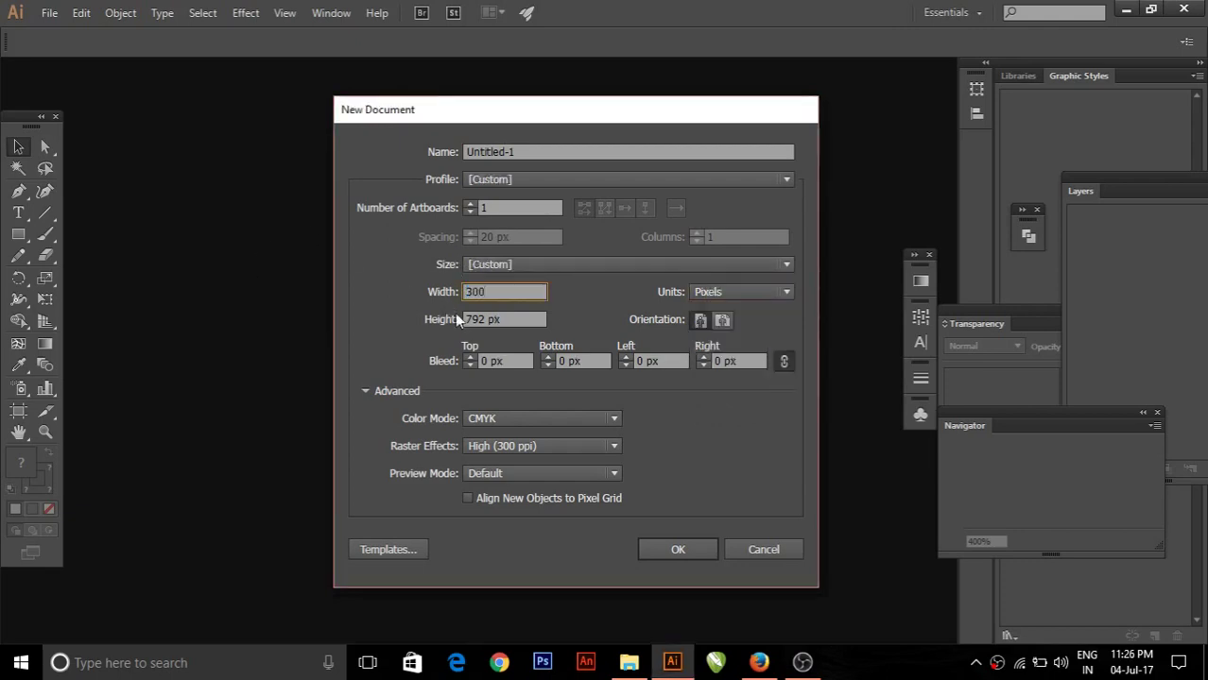
pyautogui.click(511, 319)
pyautogui.write('300')
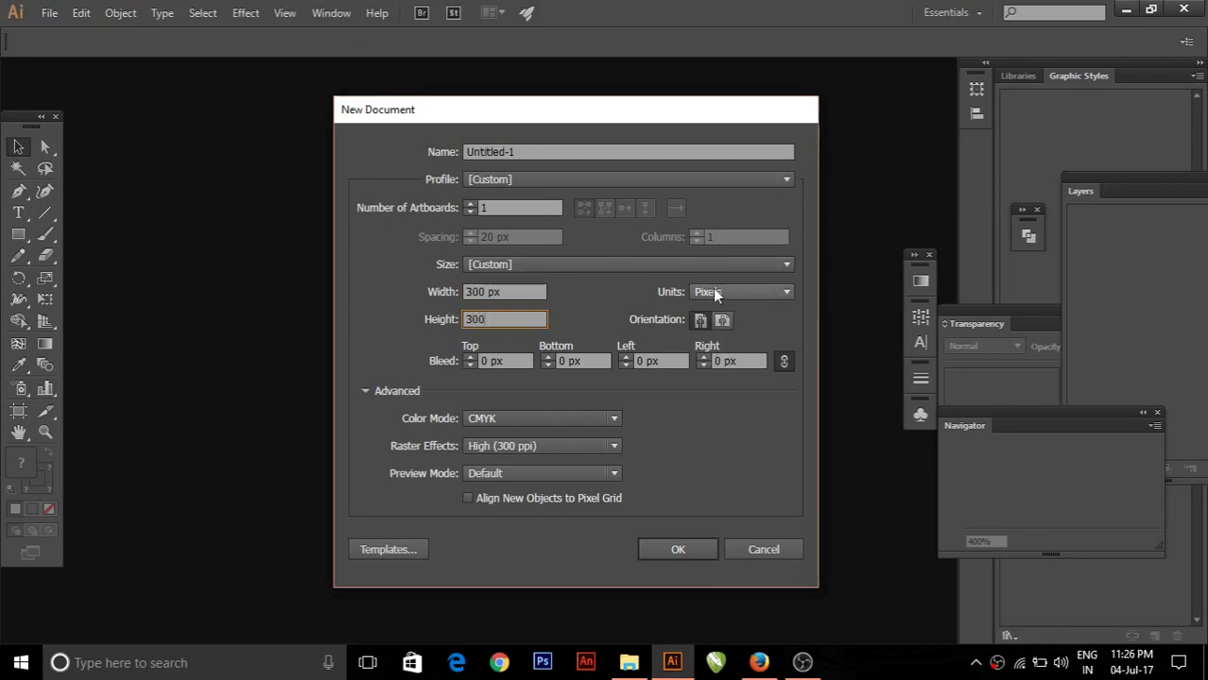
pyautogui.click(676, 551)
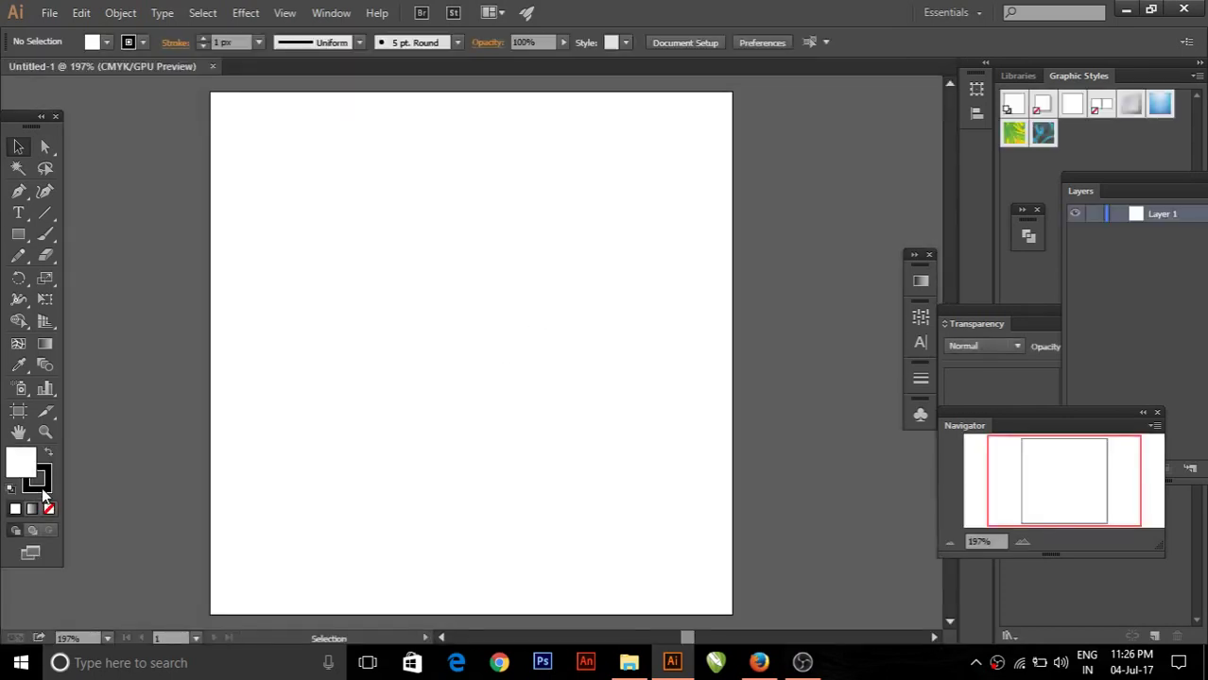
# Draw a small circle of about 50 px near the artboard centre with the Ellipse tool.
pyautogui.click(23, 240)
pyautogui.moveTo(24, 243); pyautogui.dragTo(93, 276)
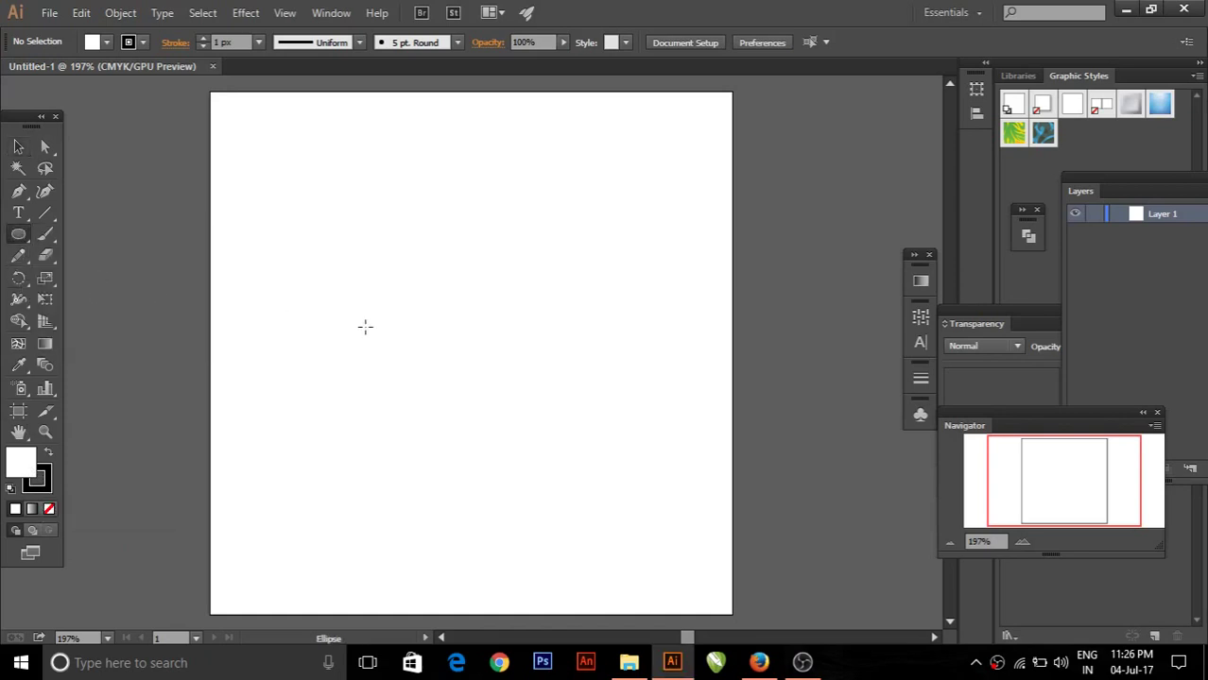
pyautogui.moveTo(471, 340); pyautogui.dragTo(507, 362)
pyautogui.press('v')
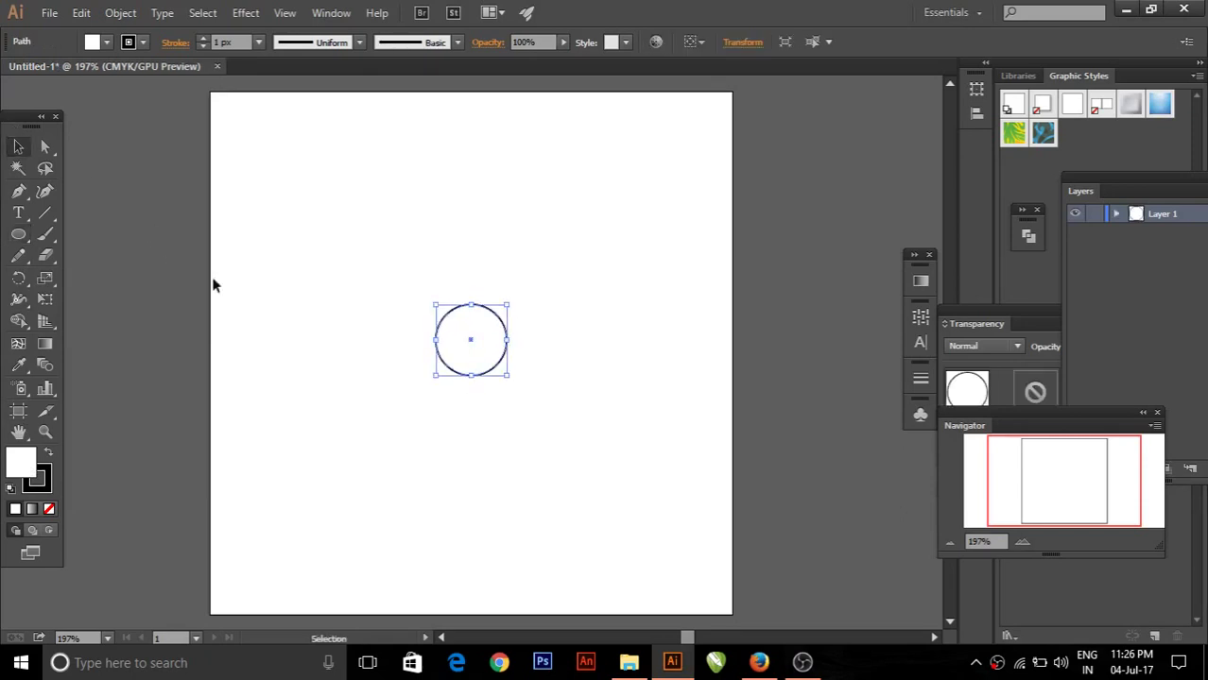
pyautogui.click(397, 298)
# Set the circle's fill to None and nudge it slightly down and right.
pyautogui.click(478, 328)
pyautogui.click(49, 509)
pyautogui.click(407, 405)
pyautogui.click(437, 336)
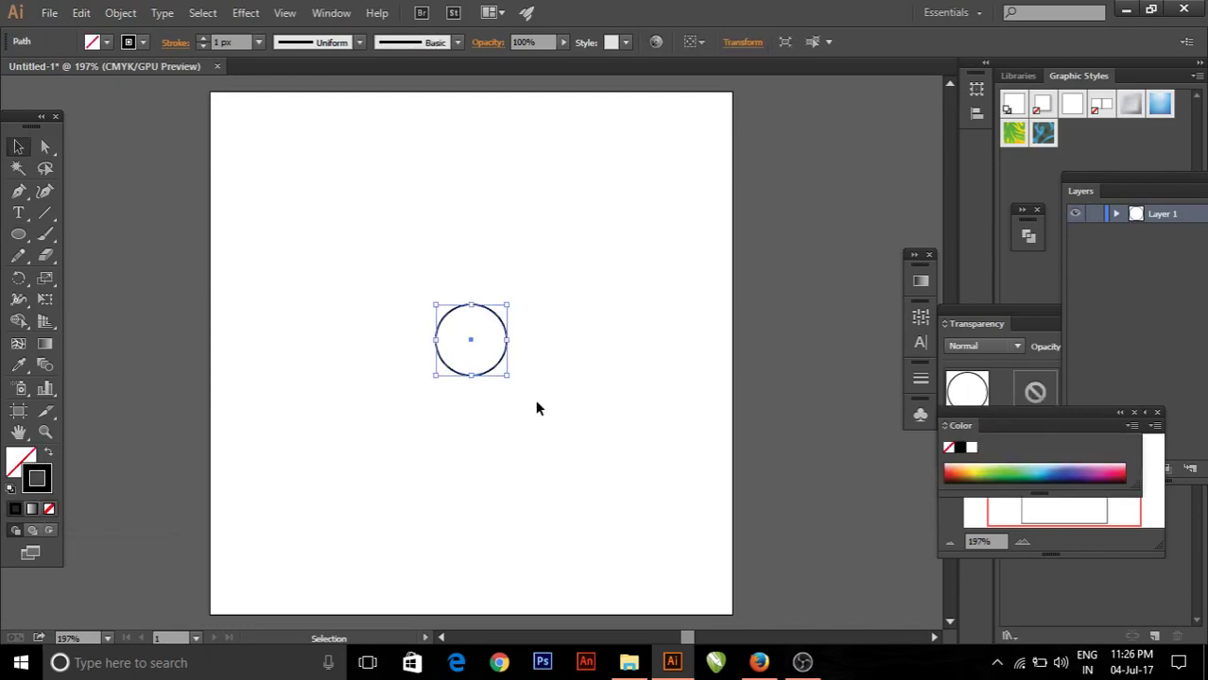
pyautogui.moveTo(496, 369); pyautogui.dragTo(510, 382)
pyautogui.click(558, 375)
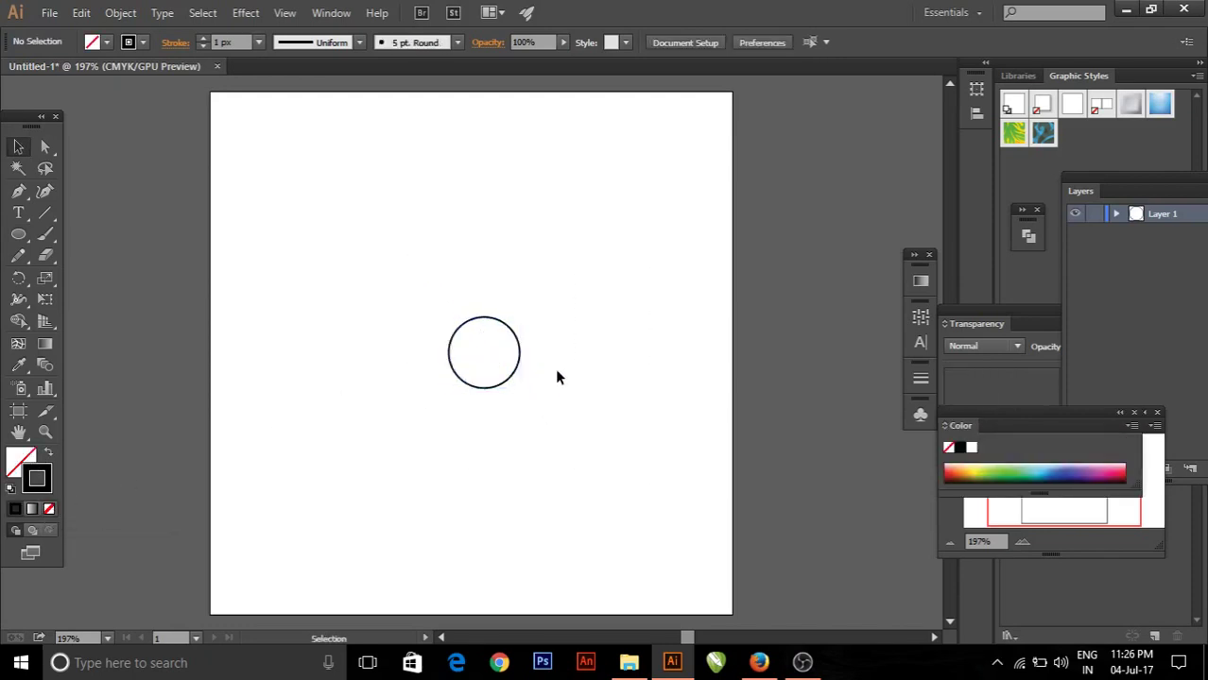
pyautogui.click(24, 243)
# Create a six-pointed star beside the circle with the Star tool.
pyautogui.click(122, 321)
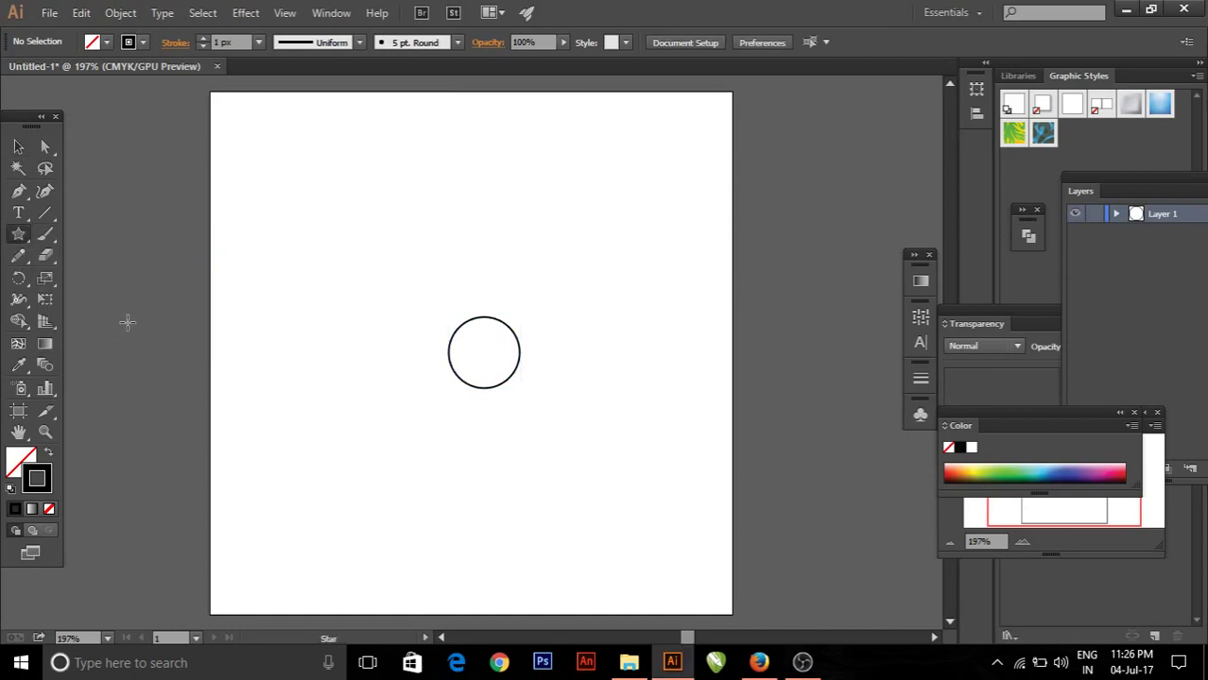
pyautogui.click(382, 287)
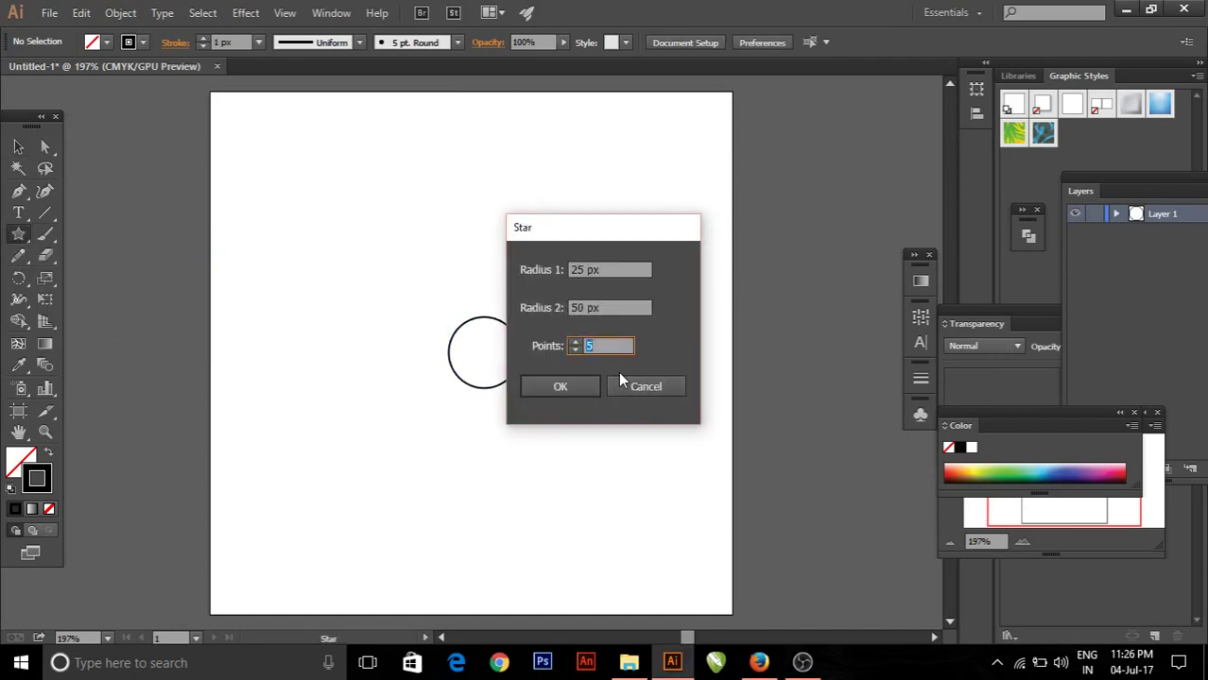
pyautogui.click(567, 384)
# Convert the star's outer anchor points to smooth, rounded petal curves.
pyautogui.click(18, 146)
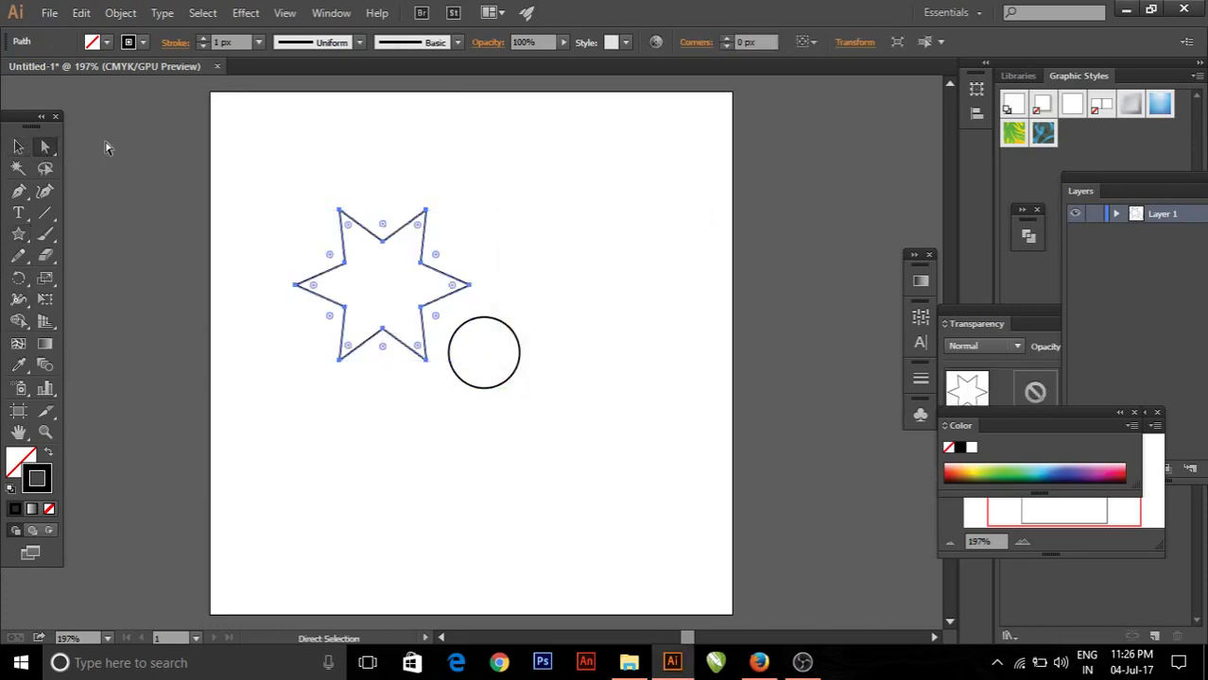
pyautogui.moveTo(327, 185); pyautogui.dragTo(356, 231)
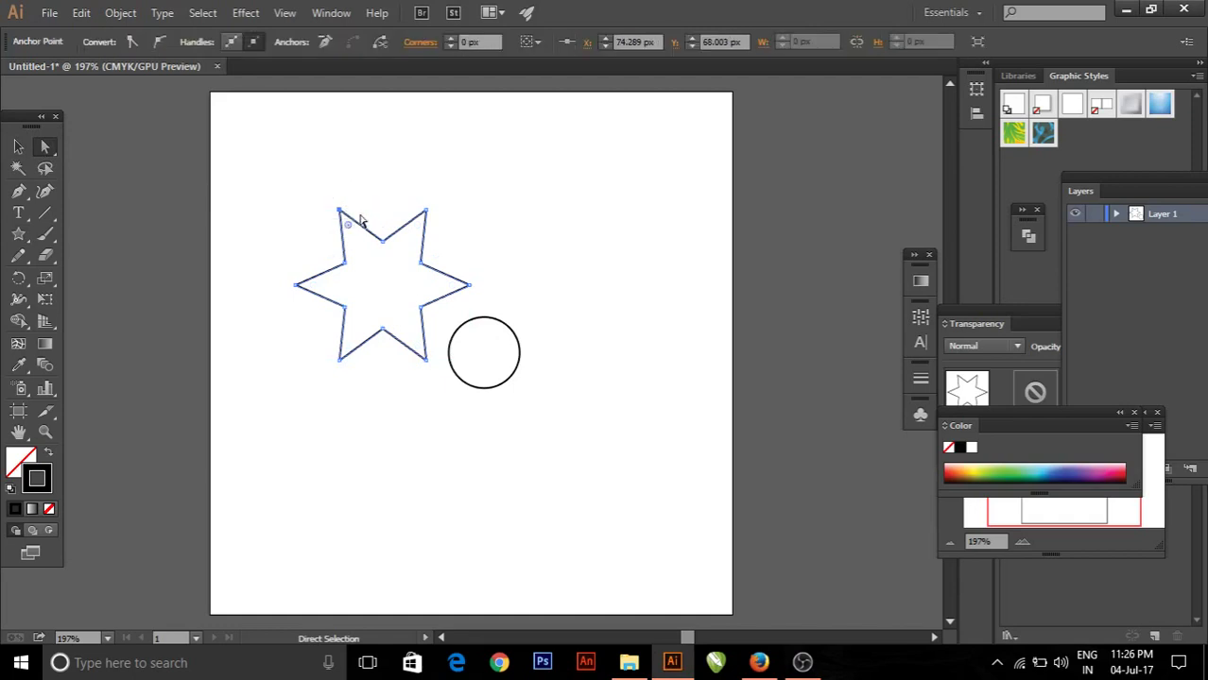
pyautogui.keyDown('shift'); pyautogui.click(425, 210); pyautogui.keyUp('shift')
pyautogui.keyDown('shift'); pyautogui.click(470, 285); pyautogui.keyUp('shift')
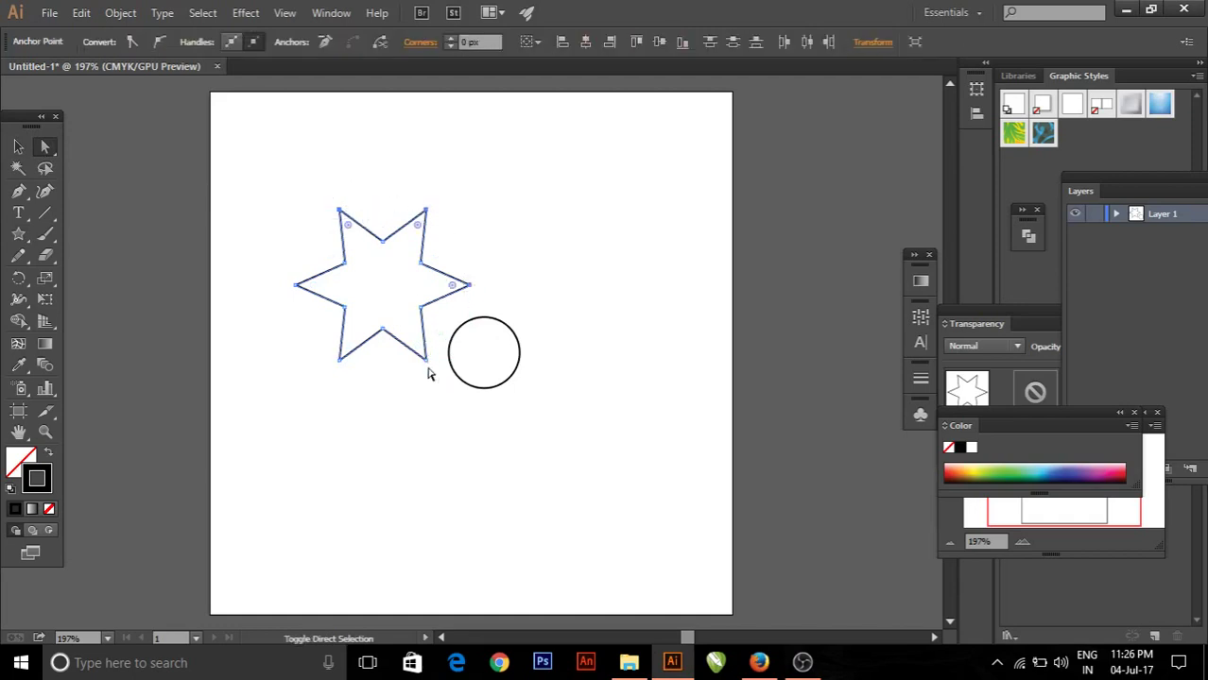
pyautogui.moveTo(428, 374); pyautogui.dragTo(413, 343)
pyautogui.moveTo(281, 263); pyautogui.dragTo(303, 301)
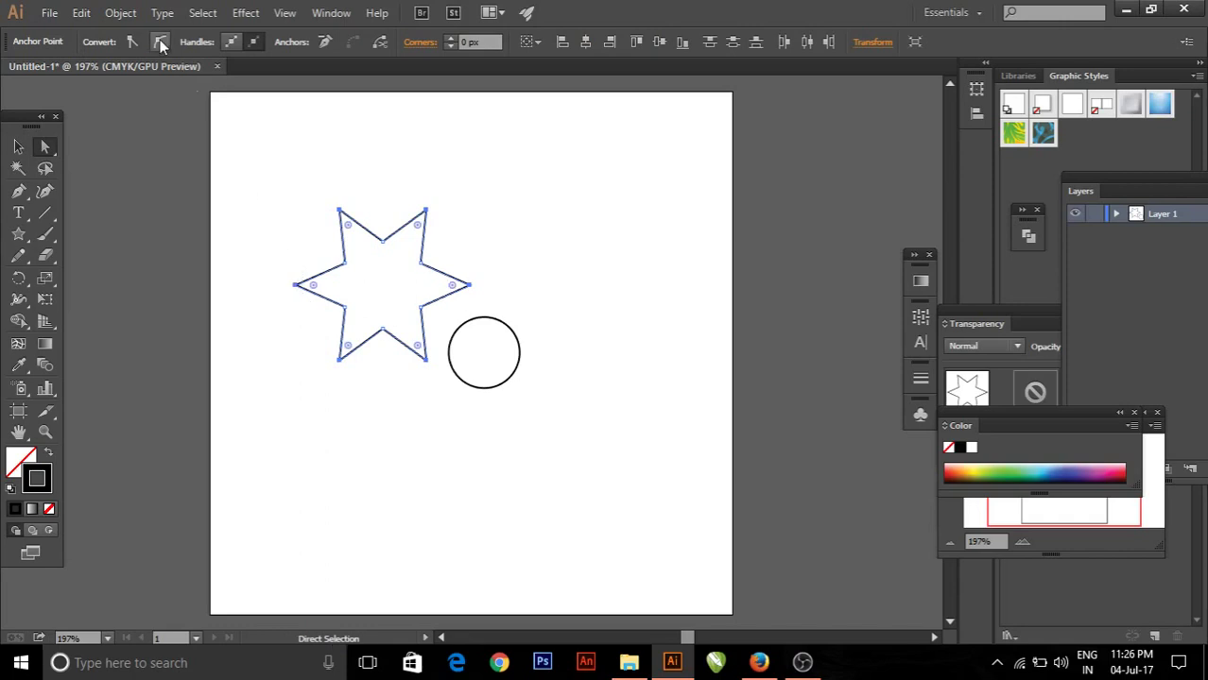
pyautogui.click(161, 42)
pyautogui.click(18, 147)
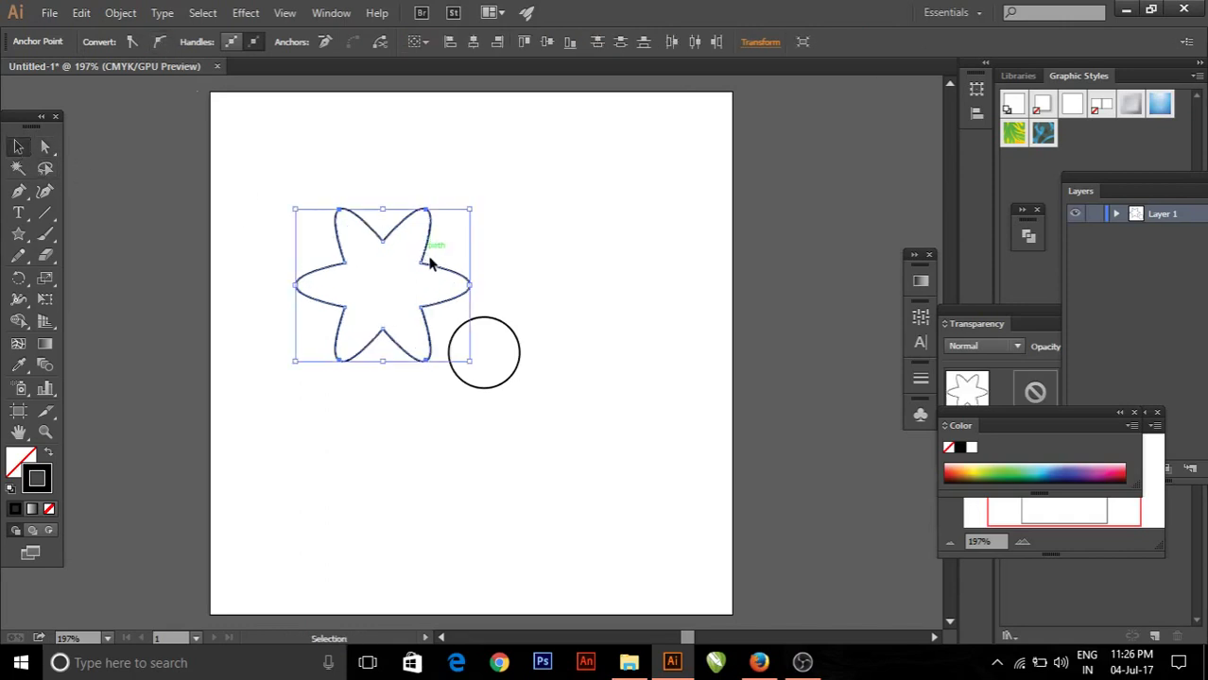
# Centre the rounded star over the circle.
pyautogui.moveTo(430, 264); pyautogui.dragTo(575, 368)
pyautogui.click(624, 403)
pyautogui.moveTo(627, 440); pyautogui.dragTo(307, 197)
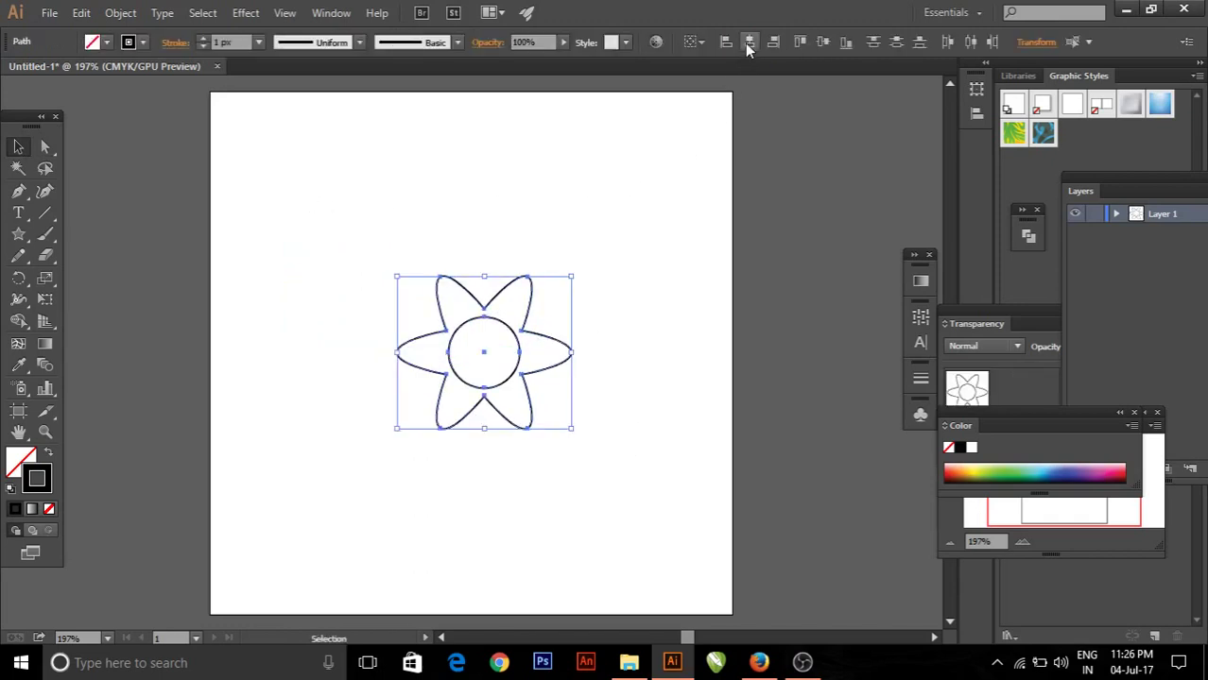
pyautogui.click(695, 175)
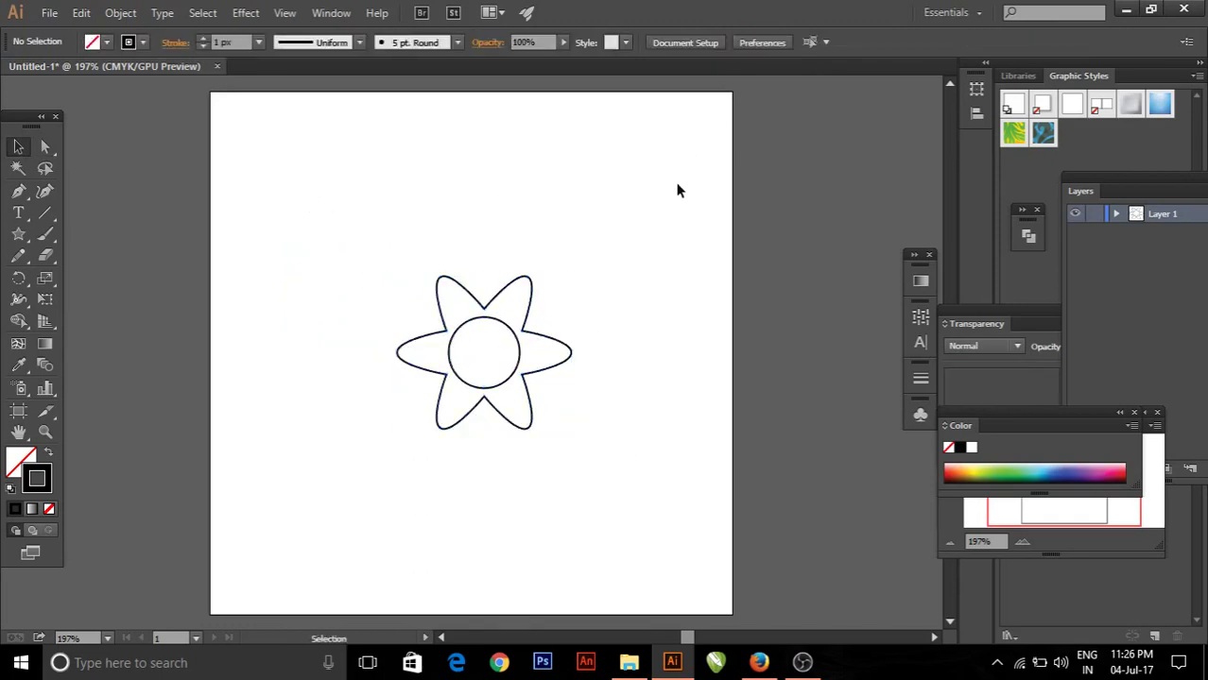
pyautogui.click(530, 331)
# Copy the star, paste it in place, and scale the copy up around the original.
pyautogui.click(82, 13)
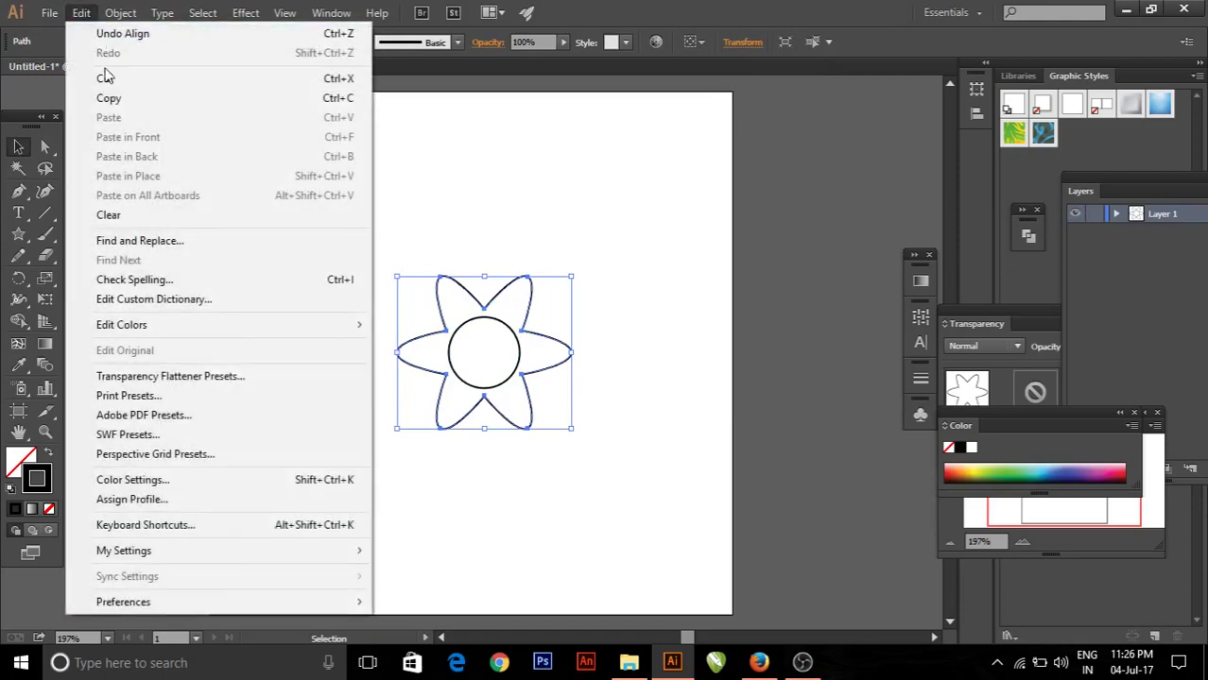
pyautogui.click(110, 98)
pyautogui.click(578, 242)
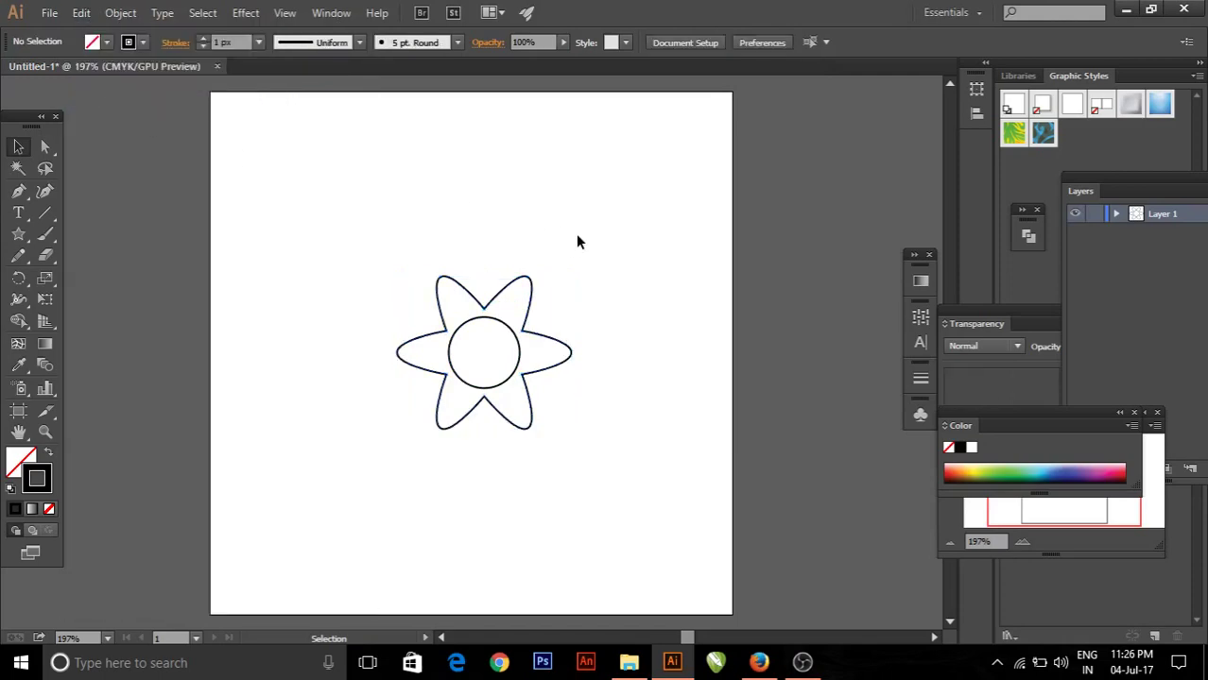
pyautogui.click(527, 279)
pyautogui.click(81, 13)
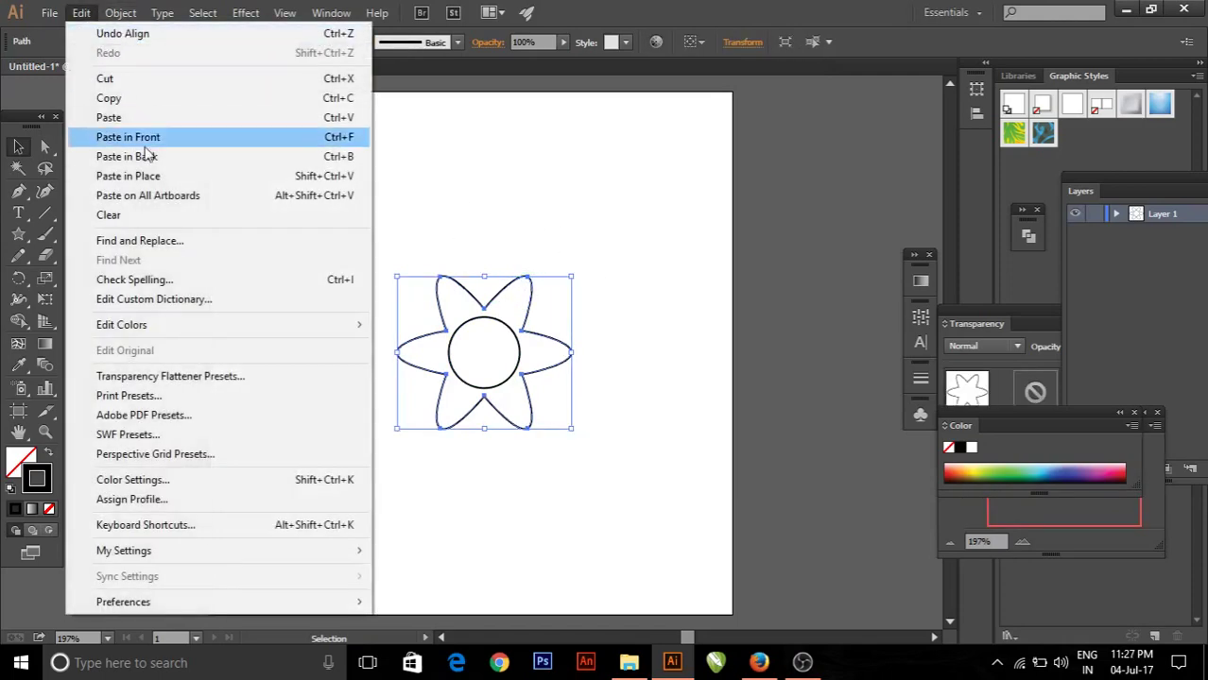
pyautogui.click(150, 179)
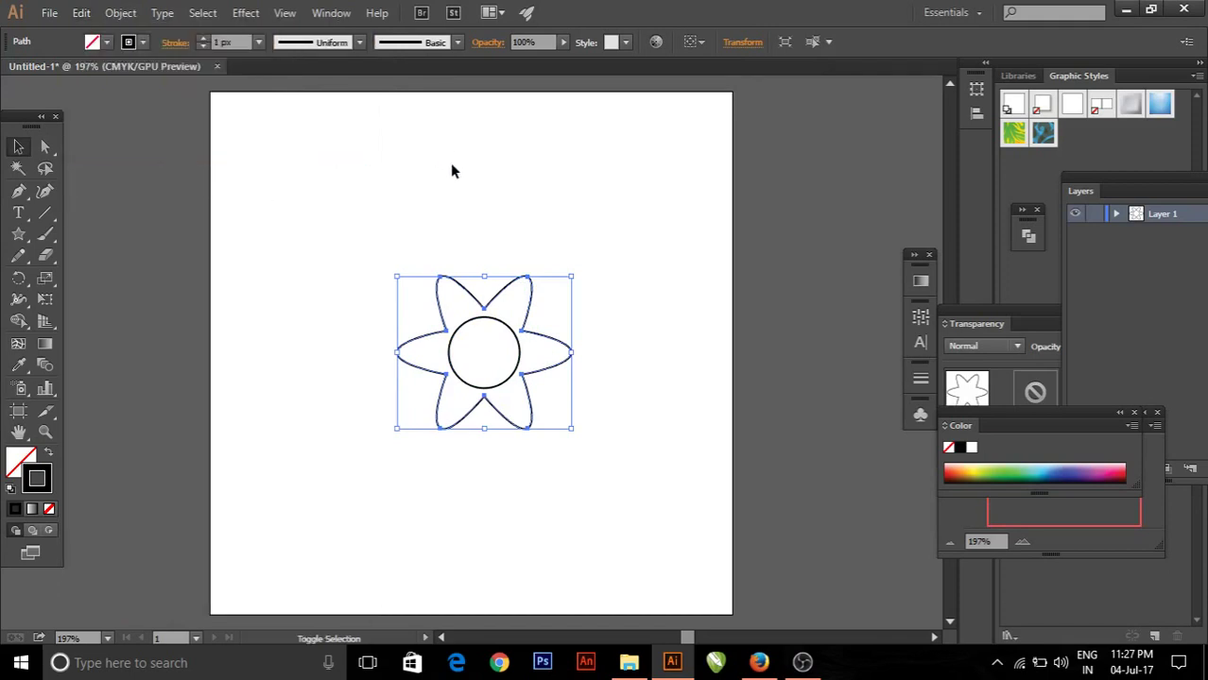
pyautogui.moveTo(572, 276); pyautogui.dragTo(617, 242)
pyautogui.click(654, 236)
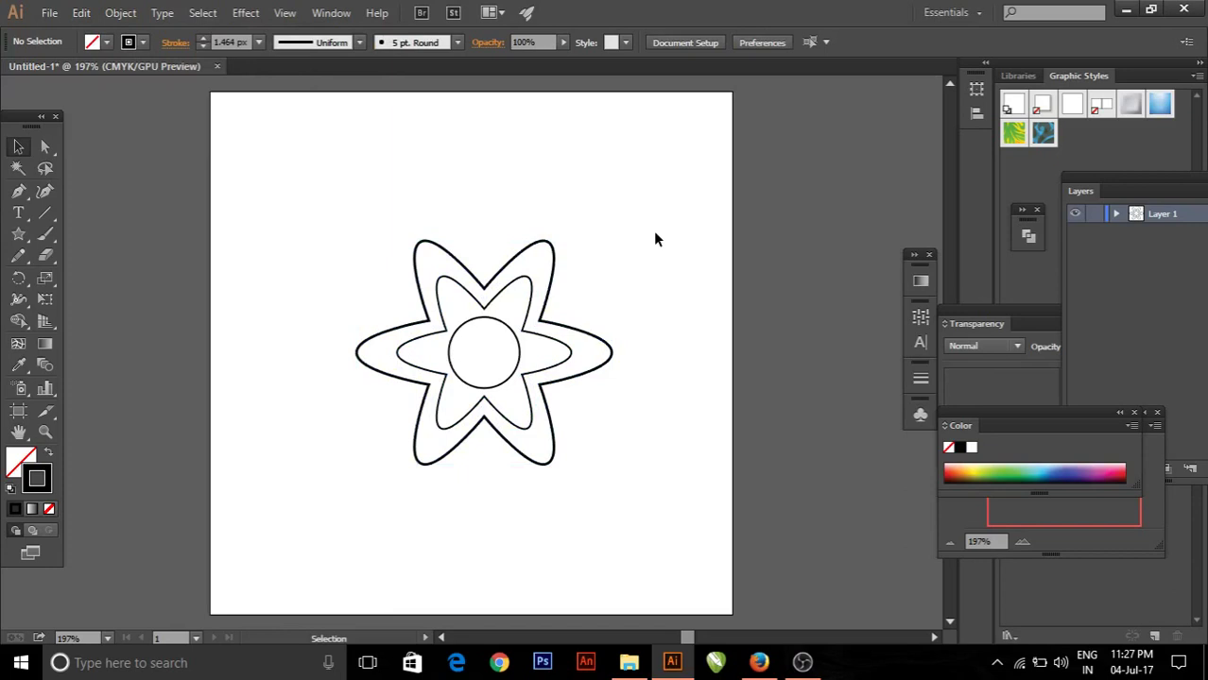
pyautogui.click(515, 347)
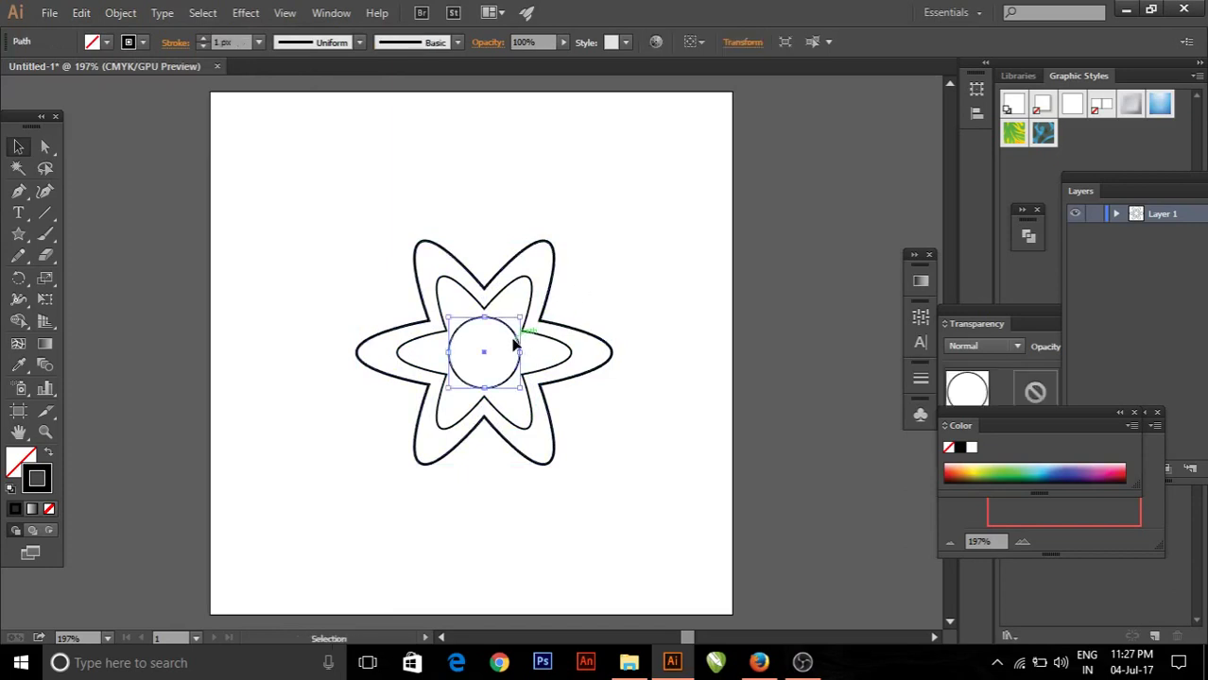
# Apply a linear gradient to the circle's outline with a red right-end stop.
pyautogui.click(917, 281)
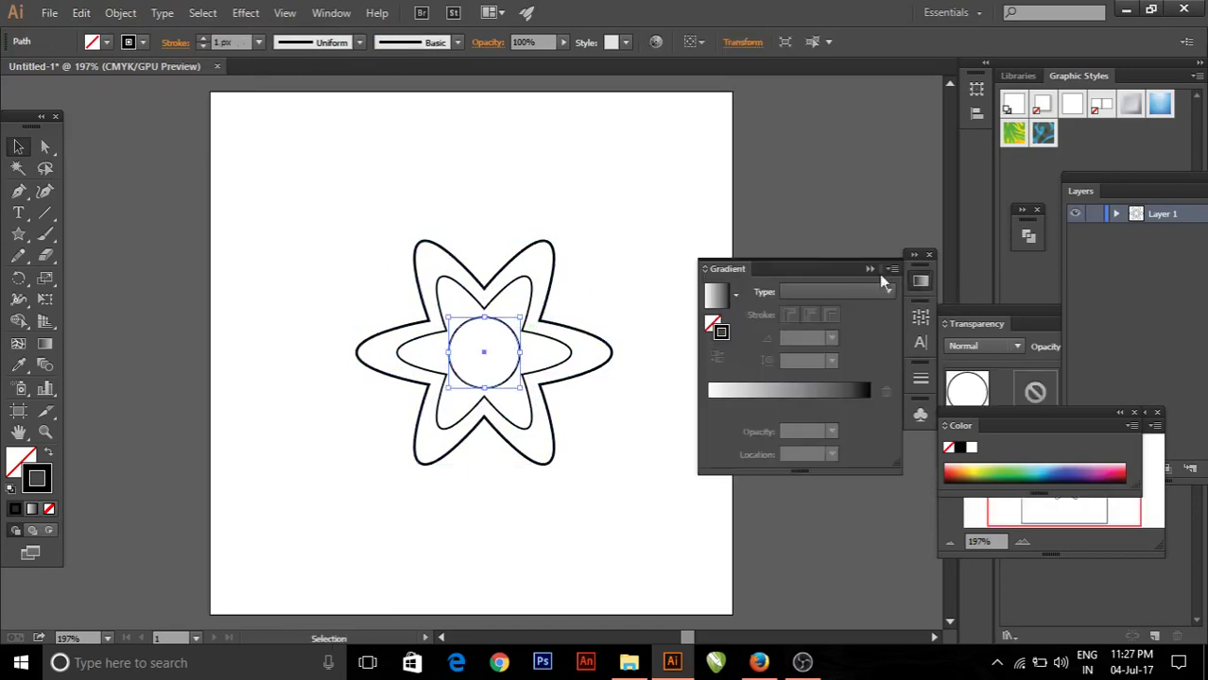
pyautogui.click(833, 290)
pyautogui.click(830, 305)
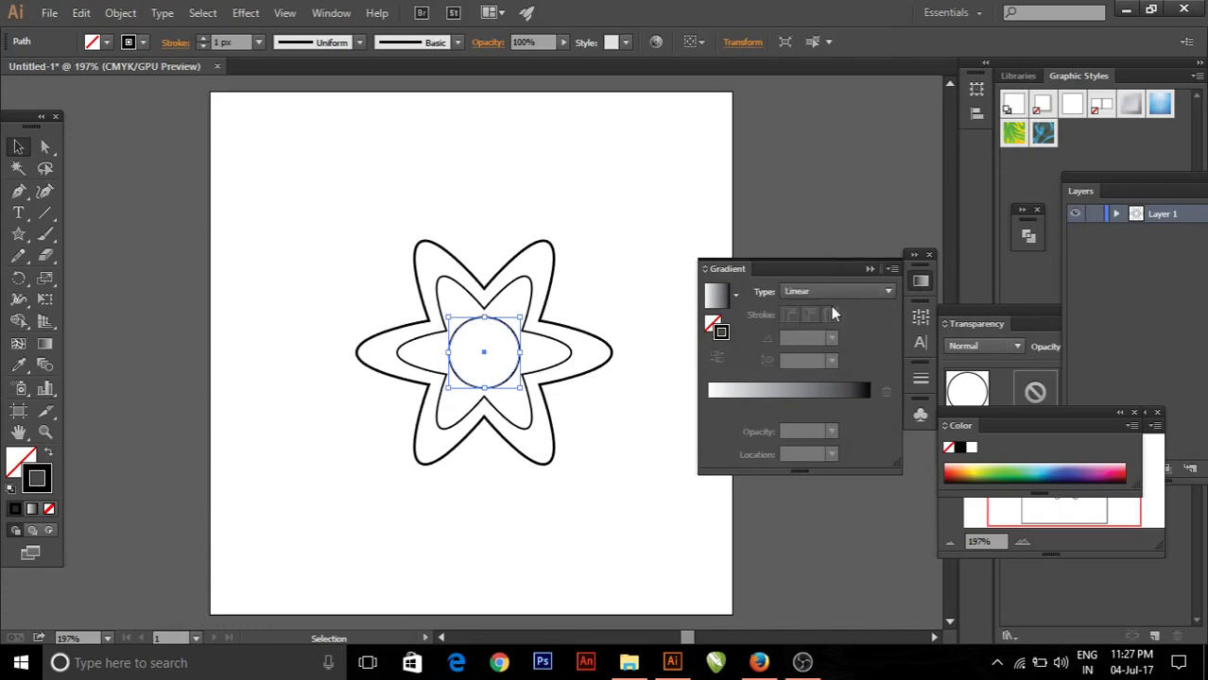
pyautogui.click(870, 406)
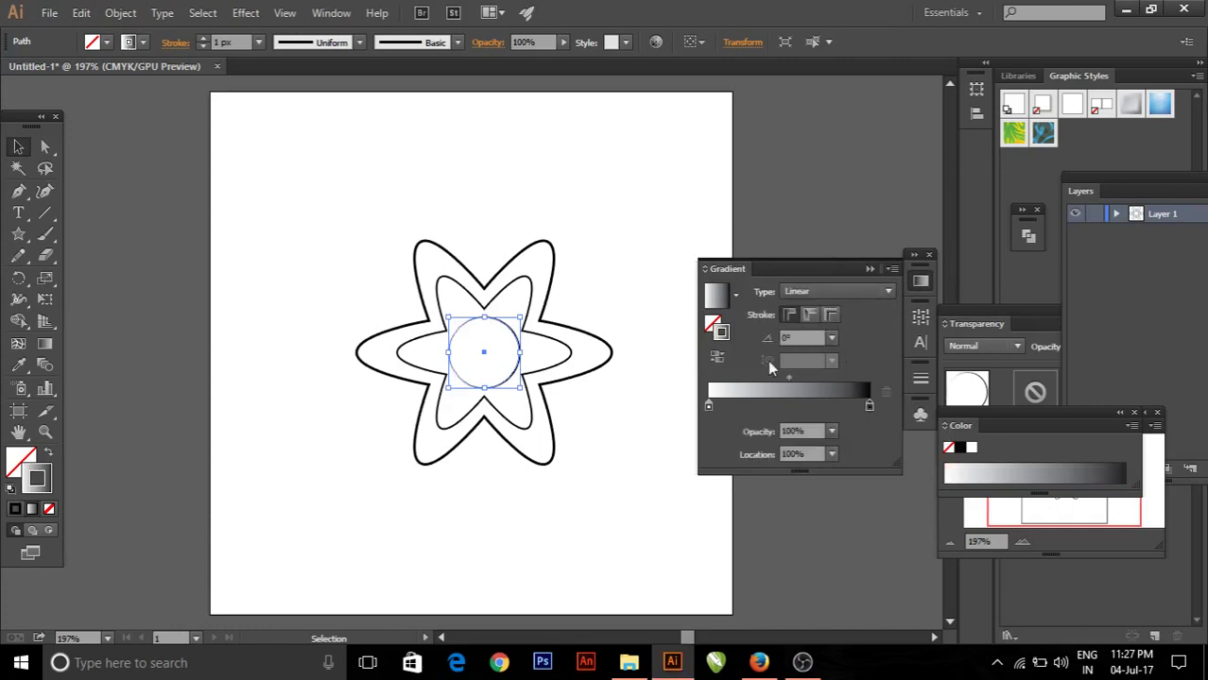
pyautogui.doubleClick(720, 333)
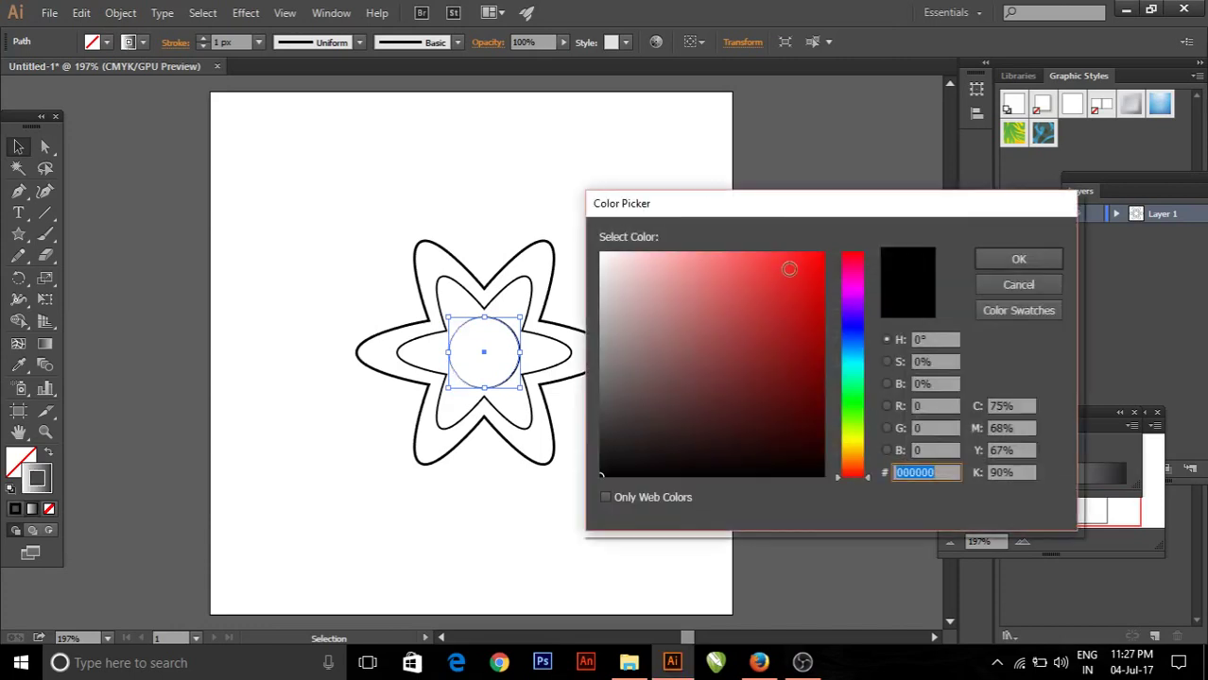
pyautogui.click(815, 255)
pyautogui.click(1013, 266)
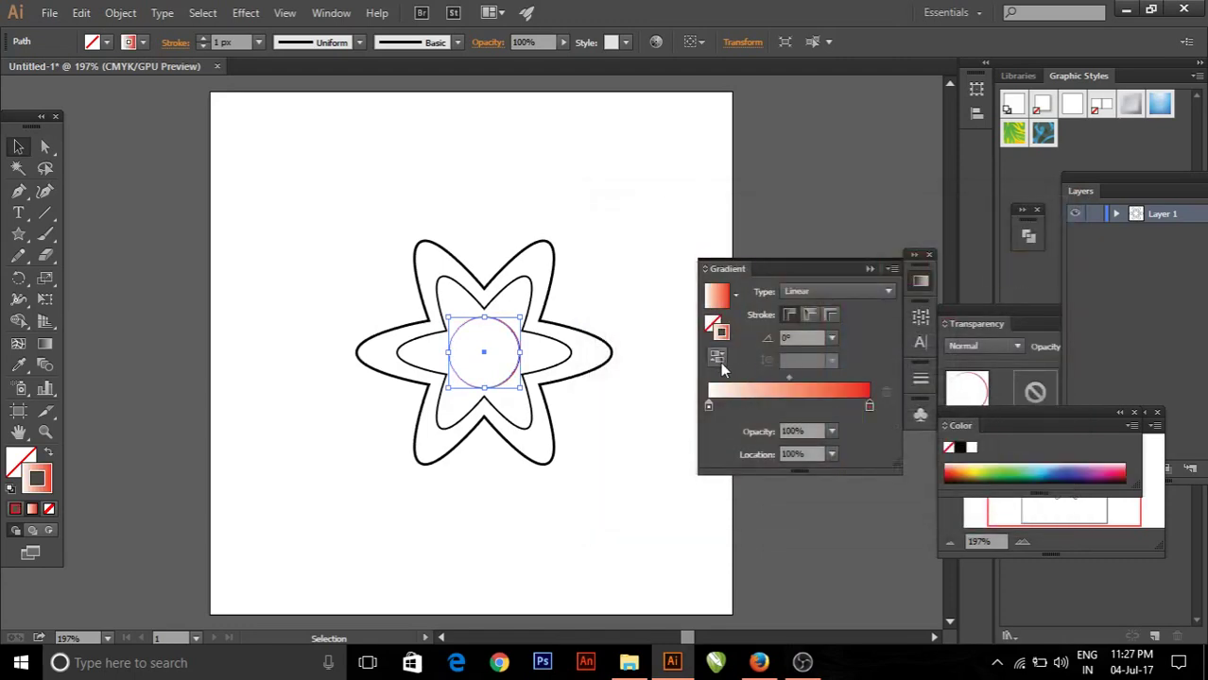
# Set the gradient's left stop to yellow and its middle stop to cyan-green.
pyautogui.click(709, 405)
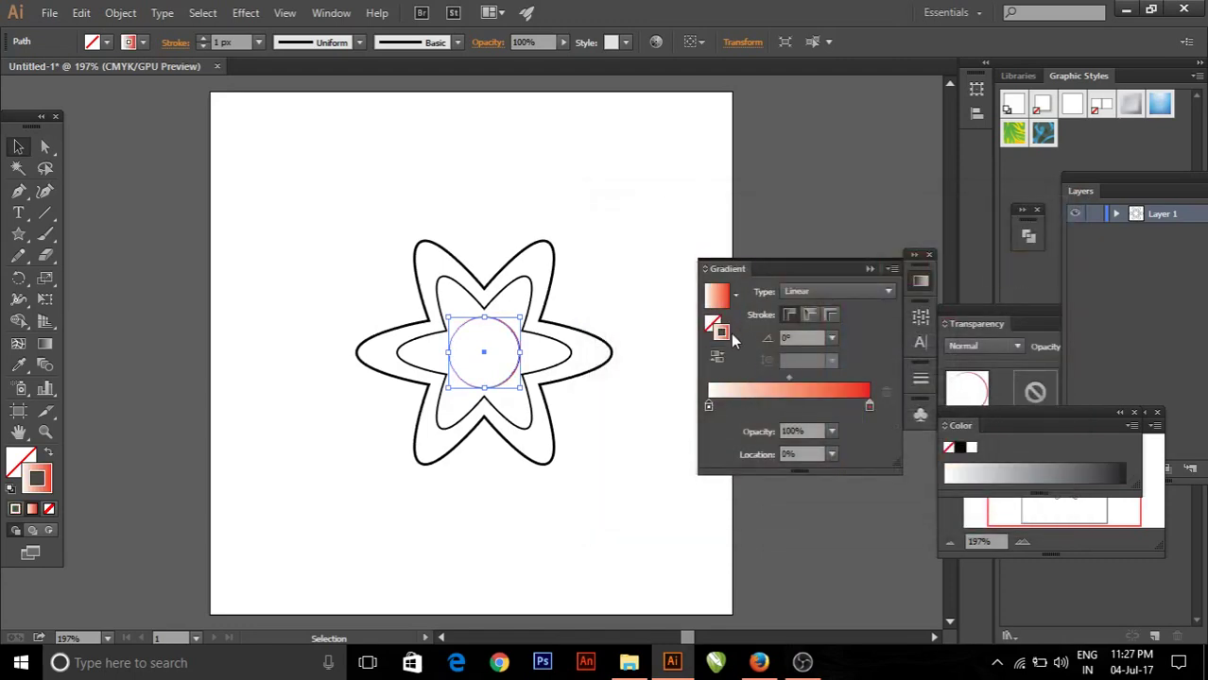
pyautogui.doubleClick(724, 333)
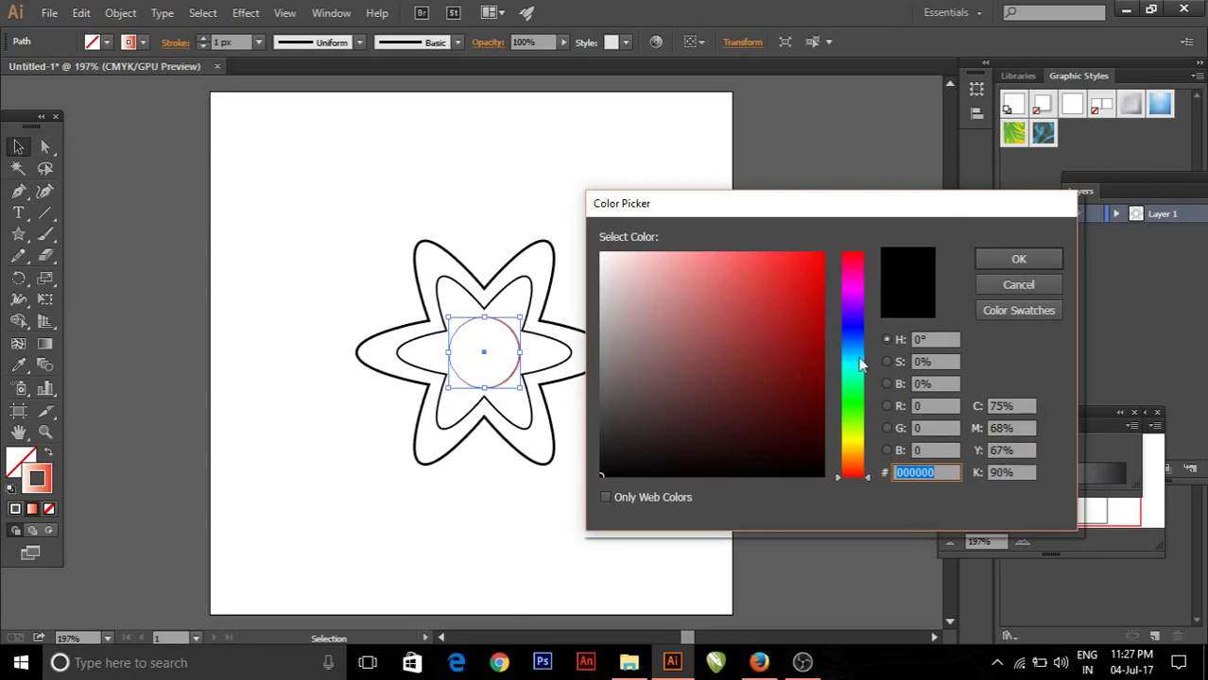
pyautogui.click(853, 441)
pyautogui.moveTo(805, 323); pyautogui.dragTo(822, 246)
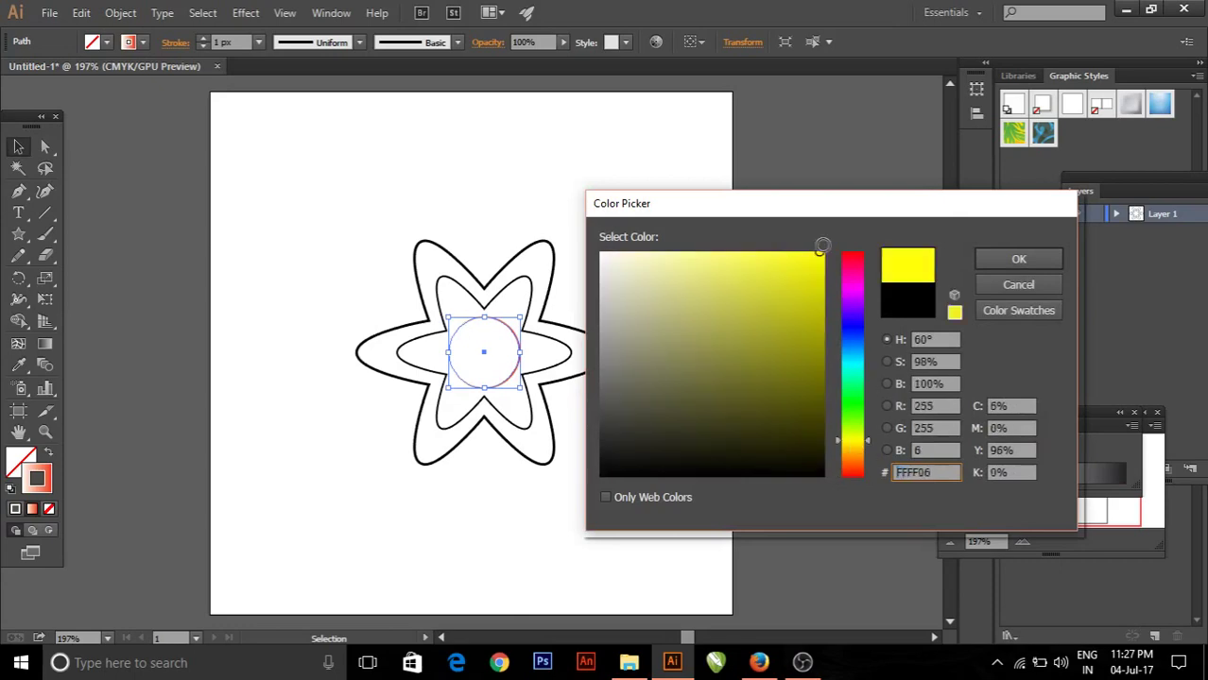
pyautogui.click(1018, 259)
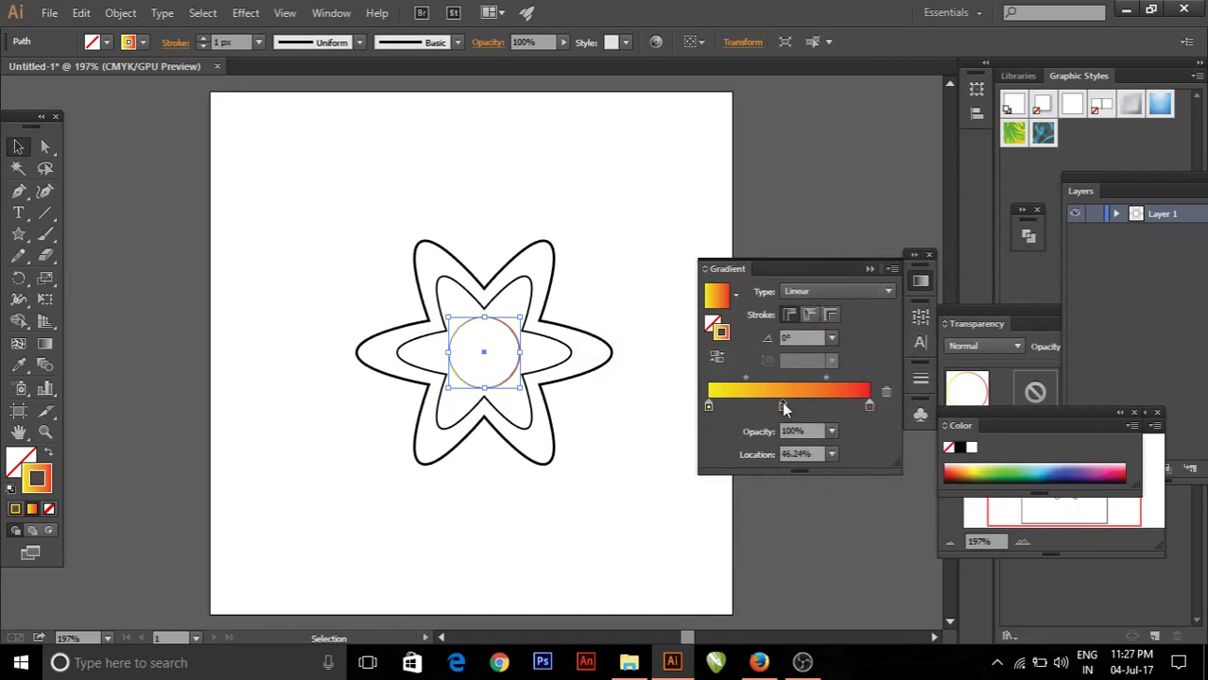
pyautogui.doubleClick(724, 334)
pyautogui.click(853, 374)
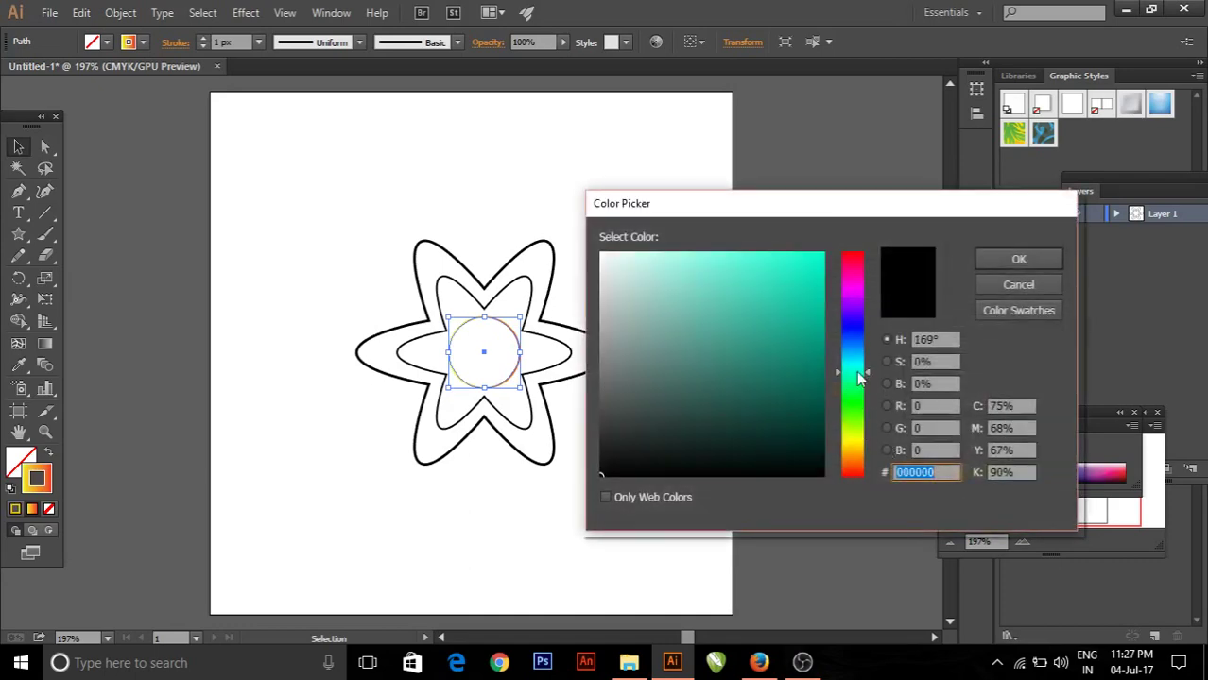
pyautogui.click(821, 254)
pyautogui.click(1003, 265)
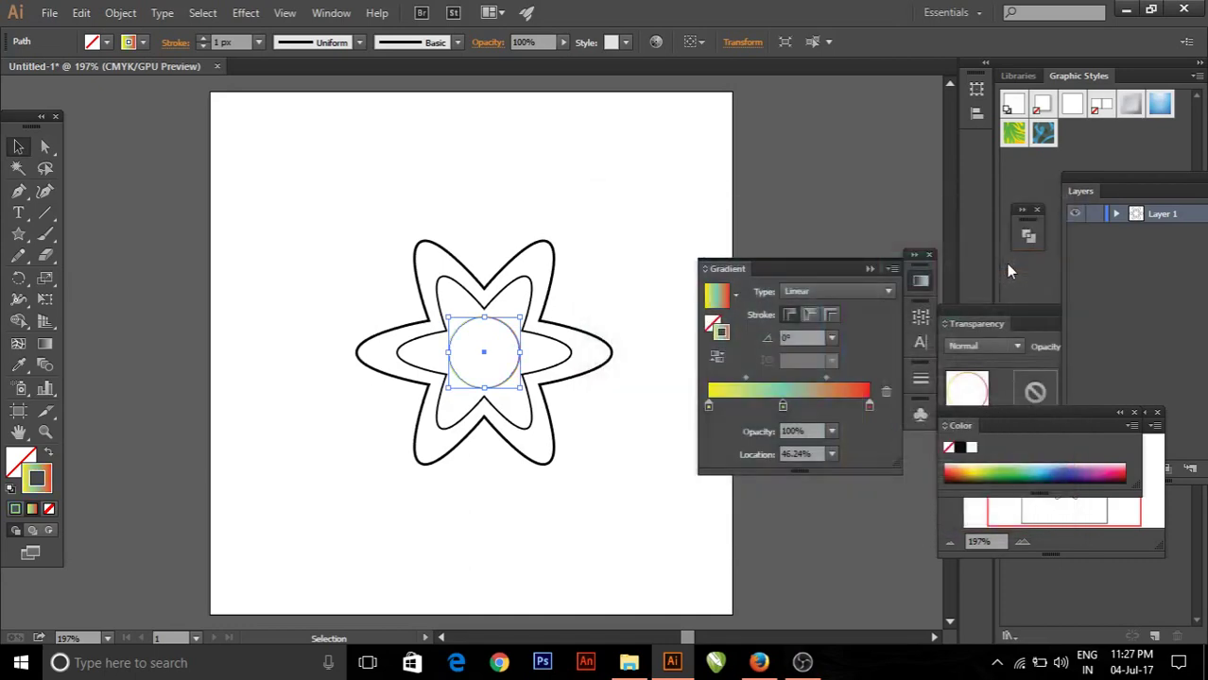
pyautogui.click(591, 304)
pyautogui.click(570, 347)
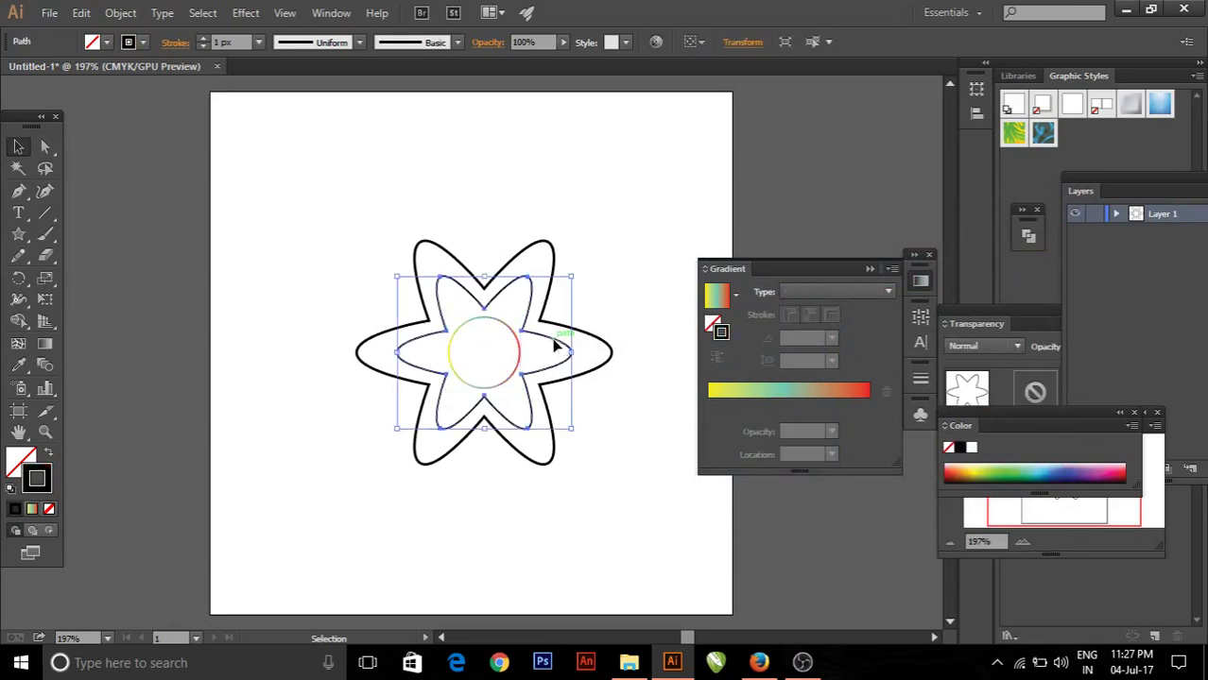
# Give the inner star outline a radial gradient.
pyautogui.click(857, 295)
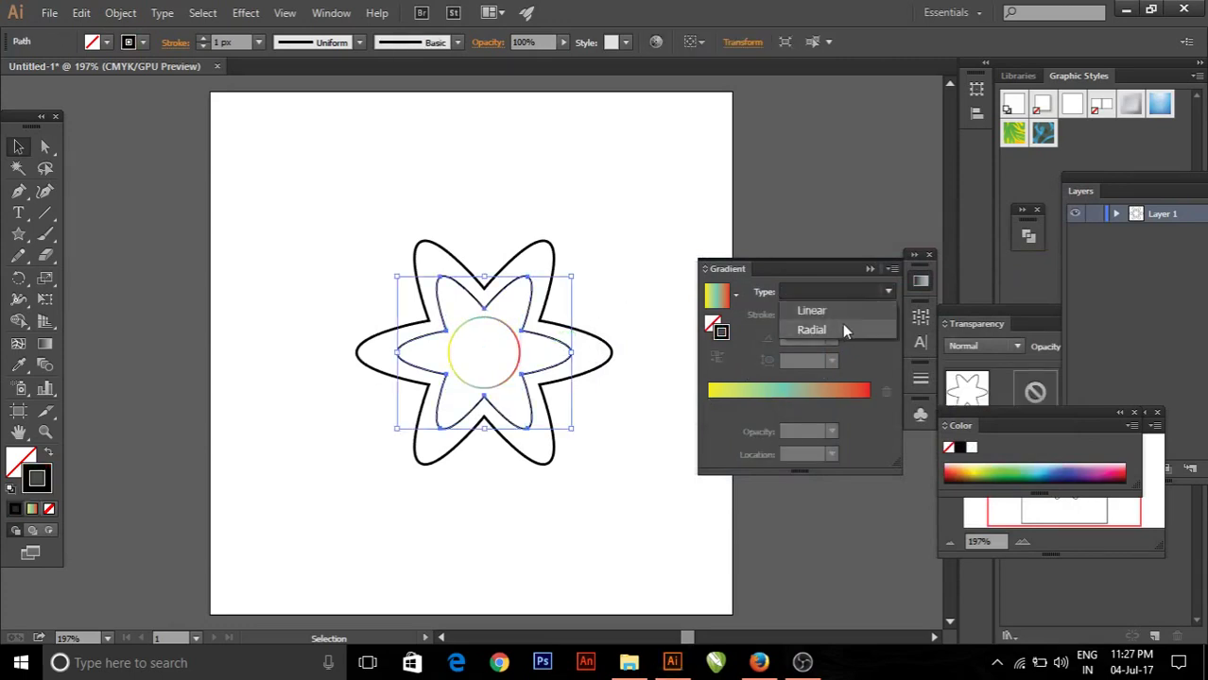
pyautogui.click(846, 325)
pyautogui.click(610, 338)
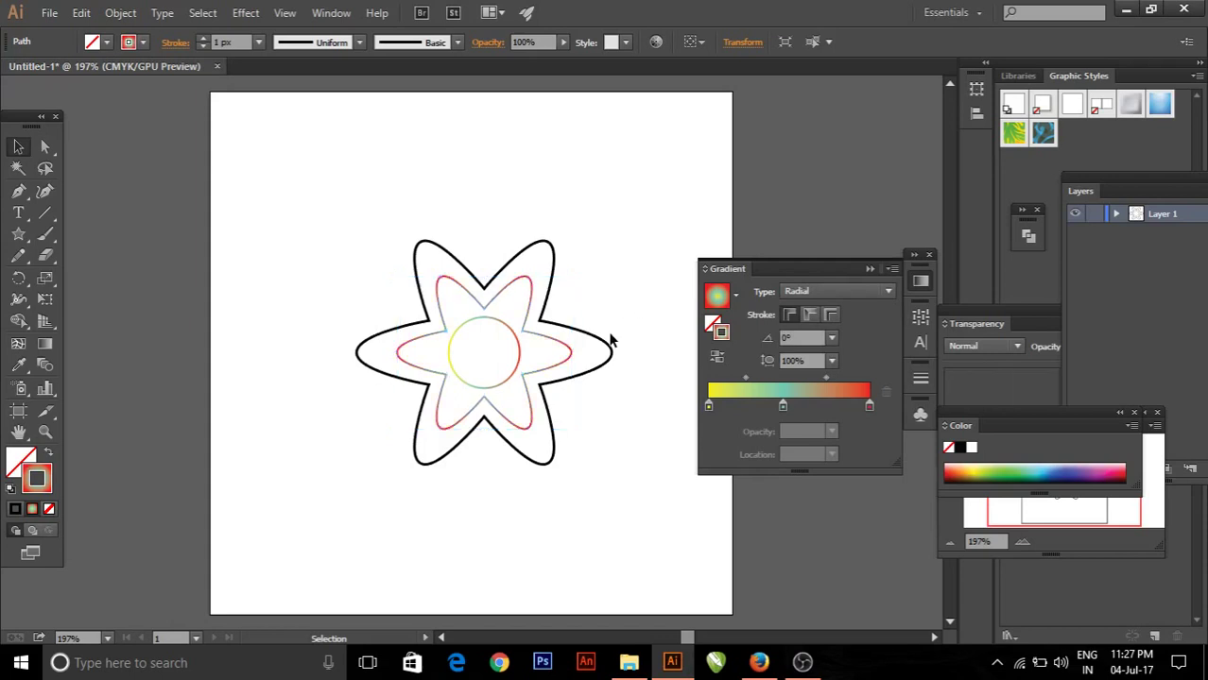
# Give the outer star outline a reversed linear gradient running red to yellow.
pyautogui.click(610, 350)
pyautogui.click(836, 289)
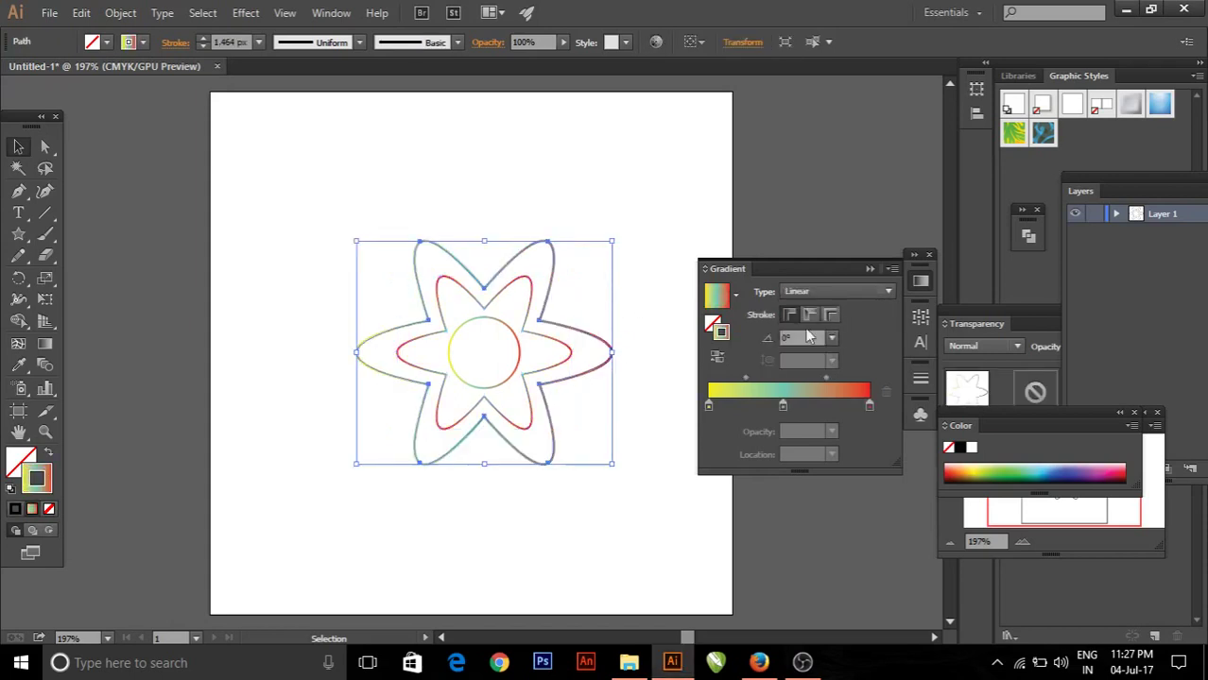
pyautogui.click(721, 362)
pyautogui.click(631, 232)
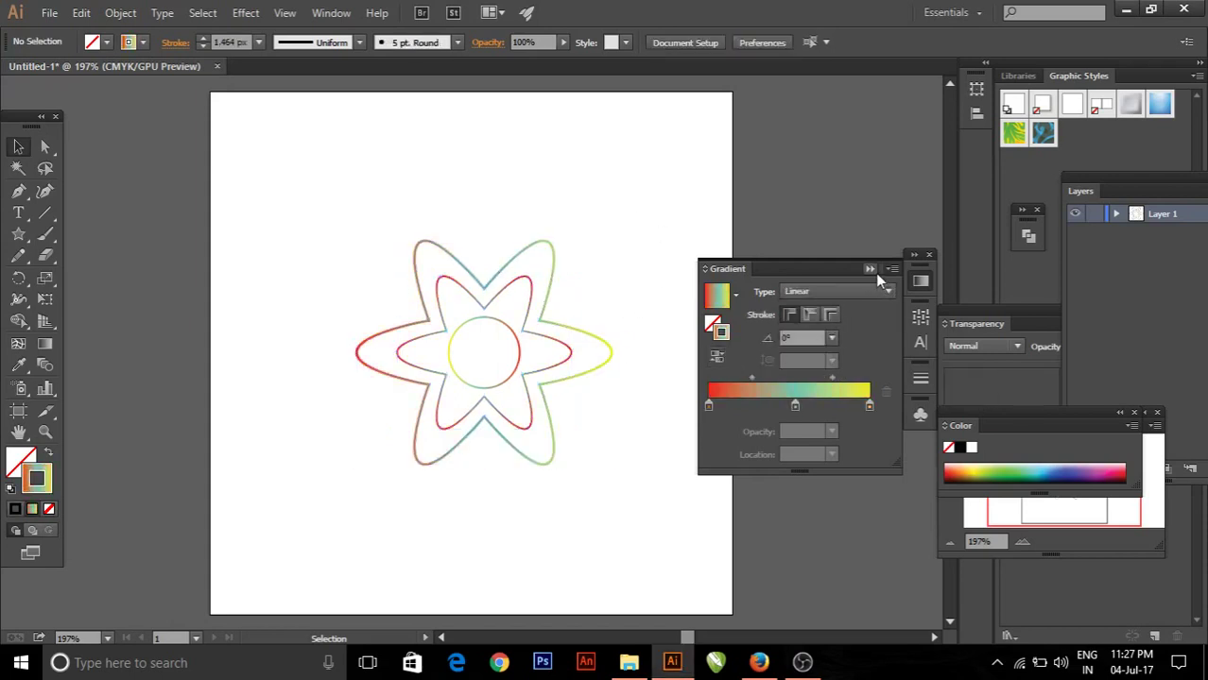
pyautogui.click(871, 269)
pyautogui.moveTo(638, 192); pyautogui.dragTo(230, 515)
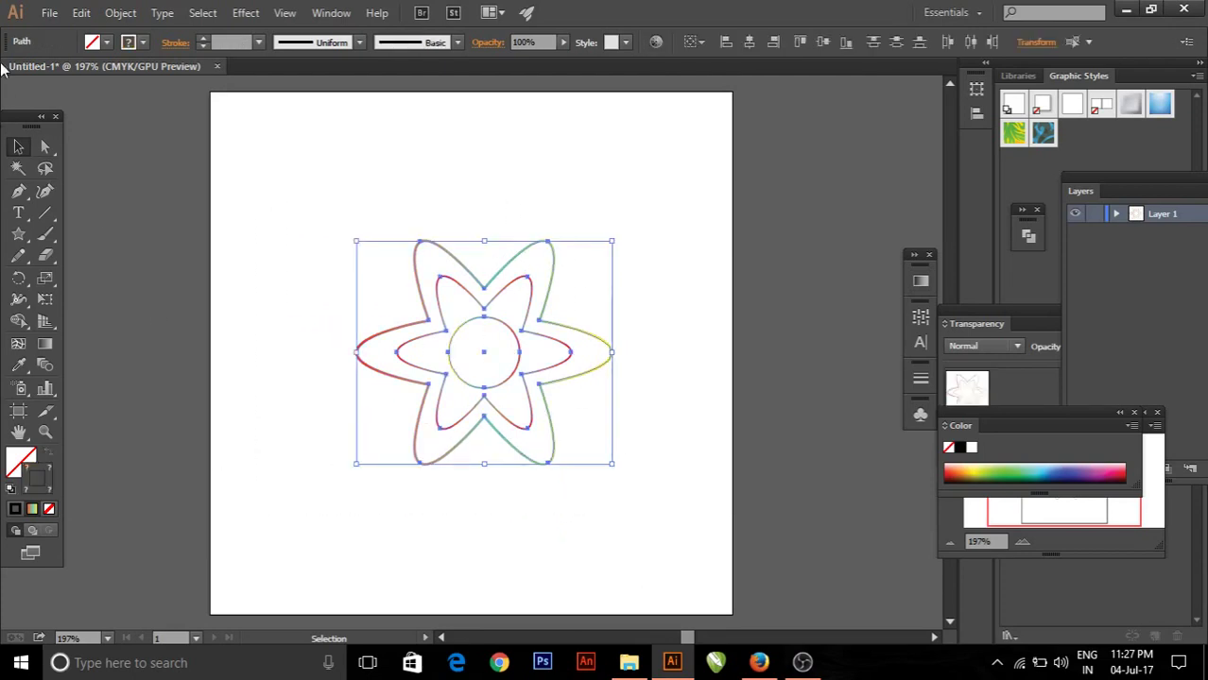
# Set Blend Options spacing to Specified Steps with 3 steps.
pyautogui.click(121, 13)
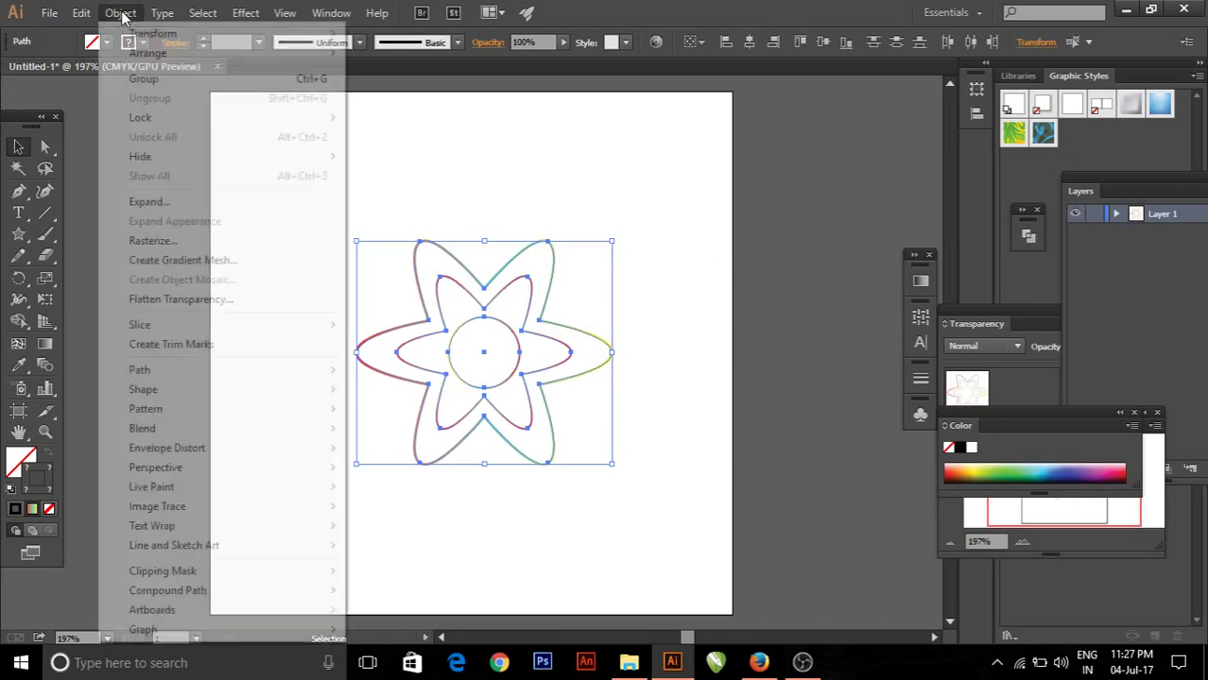
pyautogui.moveTo(142, 428)
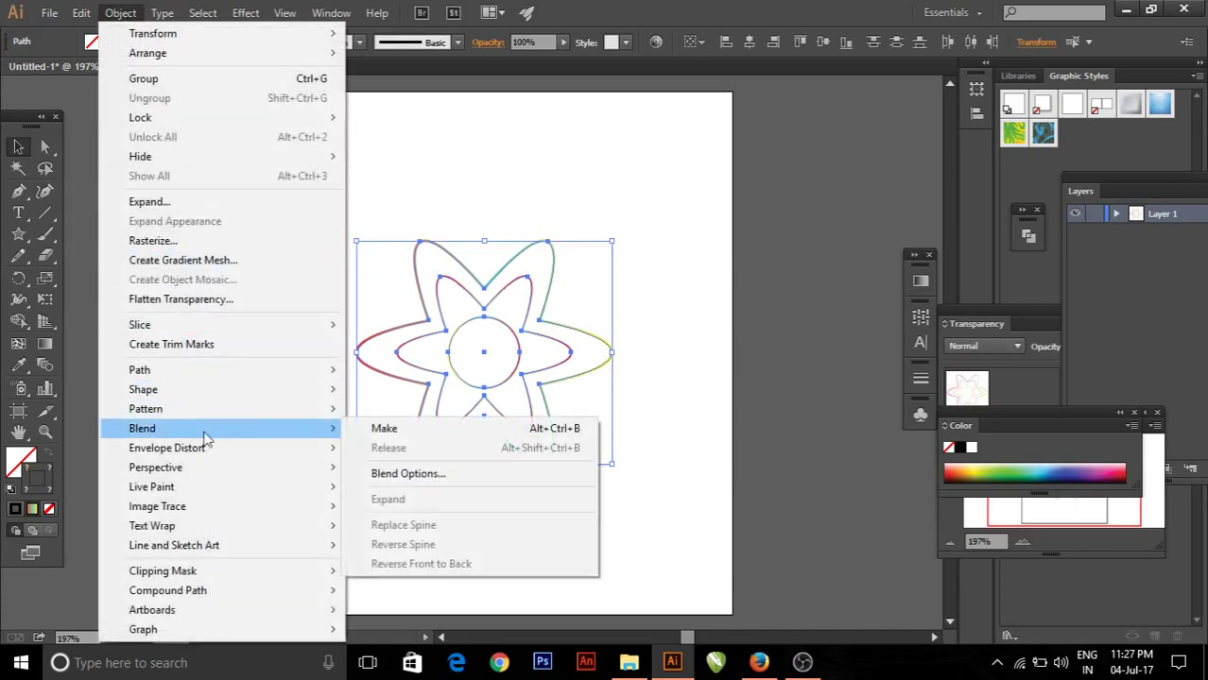
pyautogui.click(509, 478)
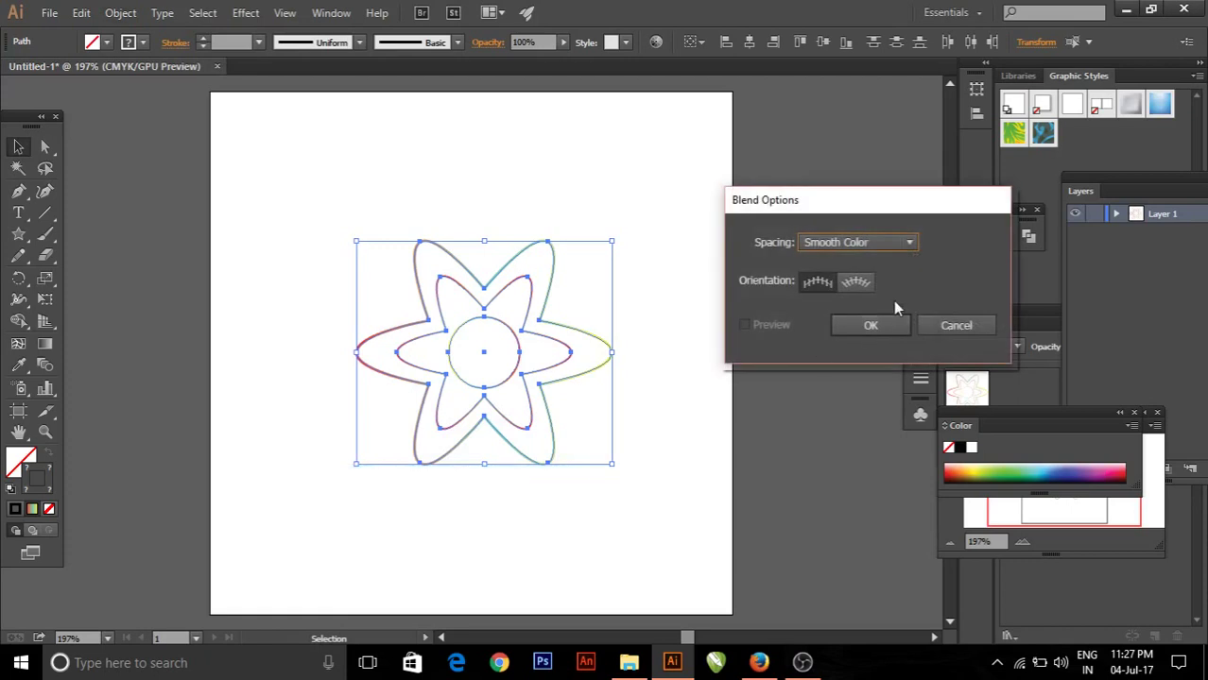
pyautogui.click(892, 250)
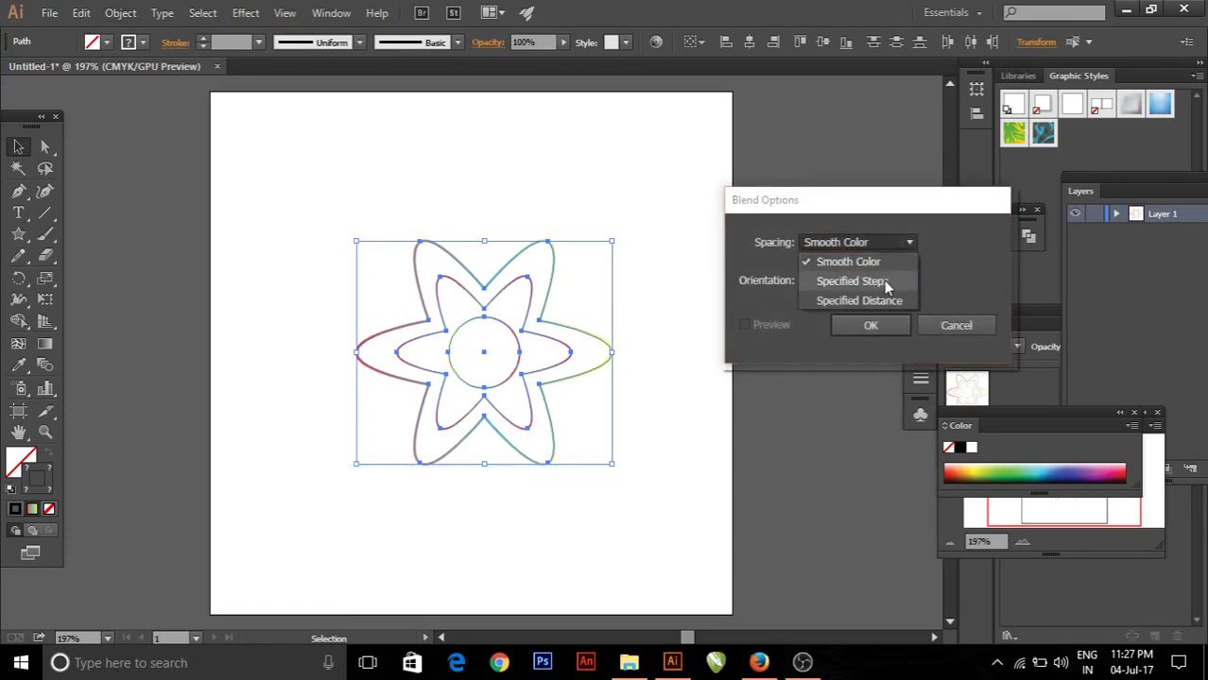
pyautogui.click(883, 281)
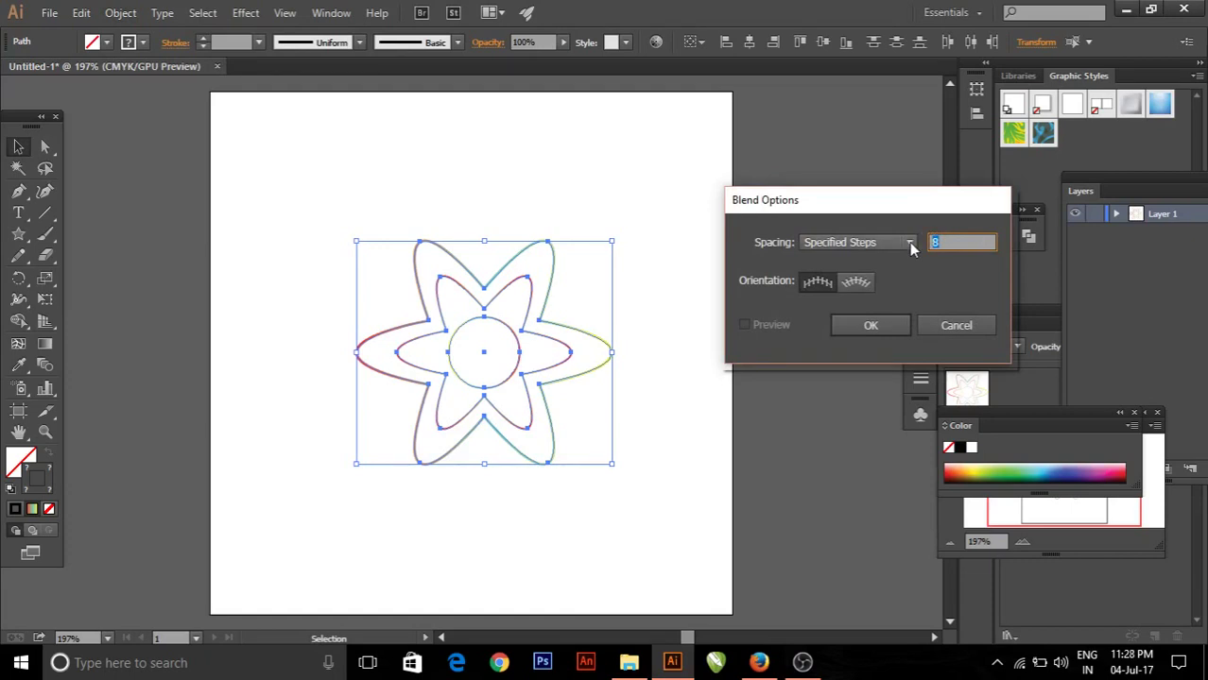
pyautogui.write('3')
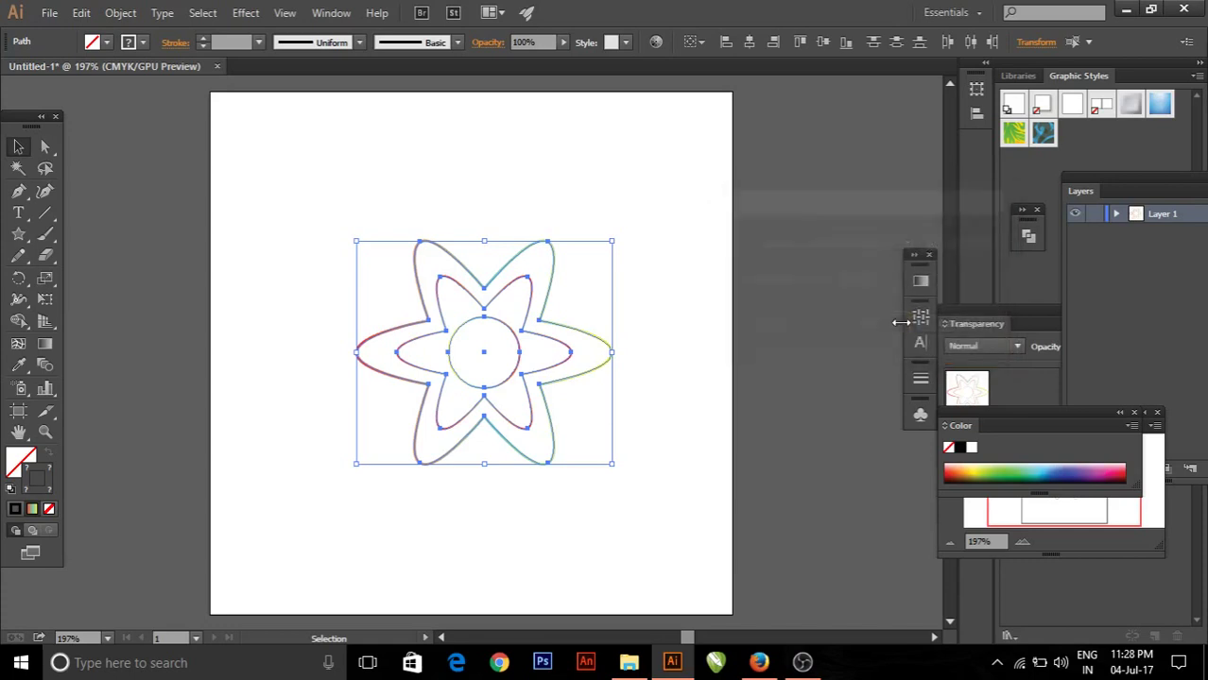
pyautogui.click(901, 324)
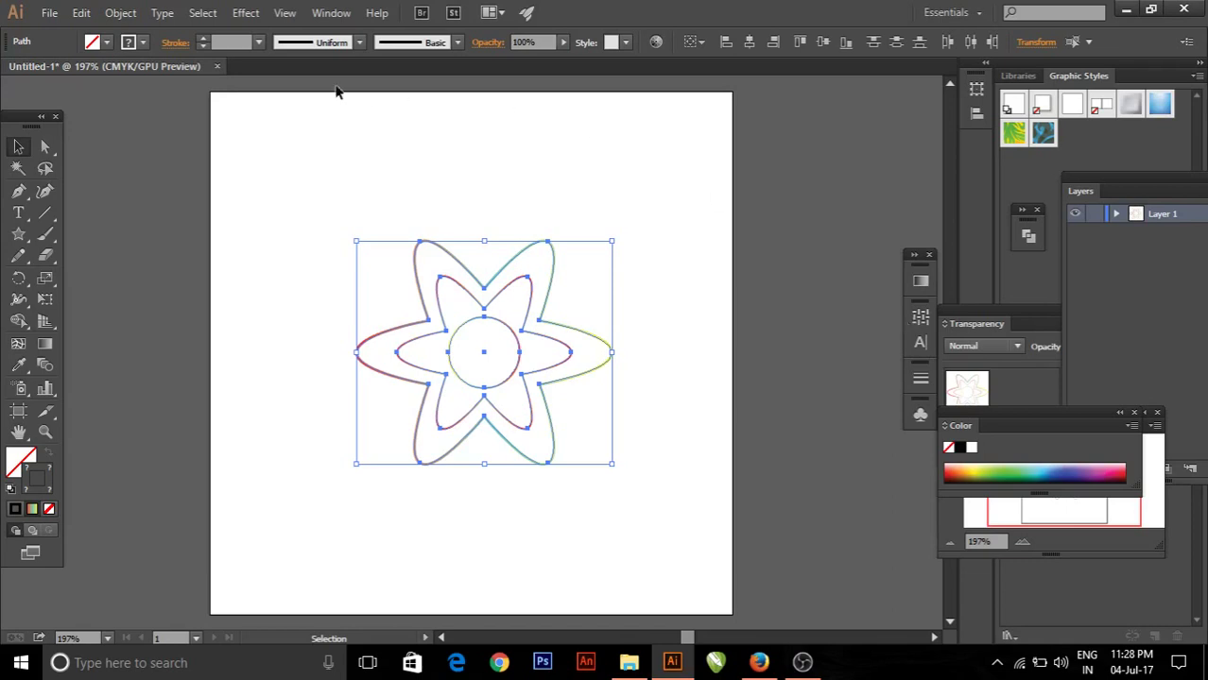
pyautogui.click(129, 12)
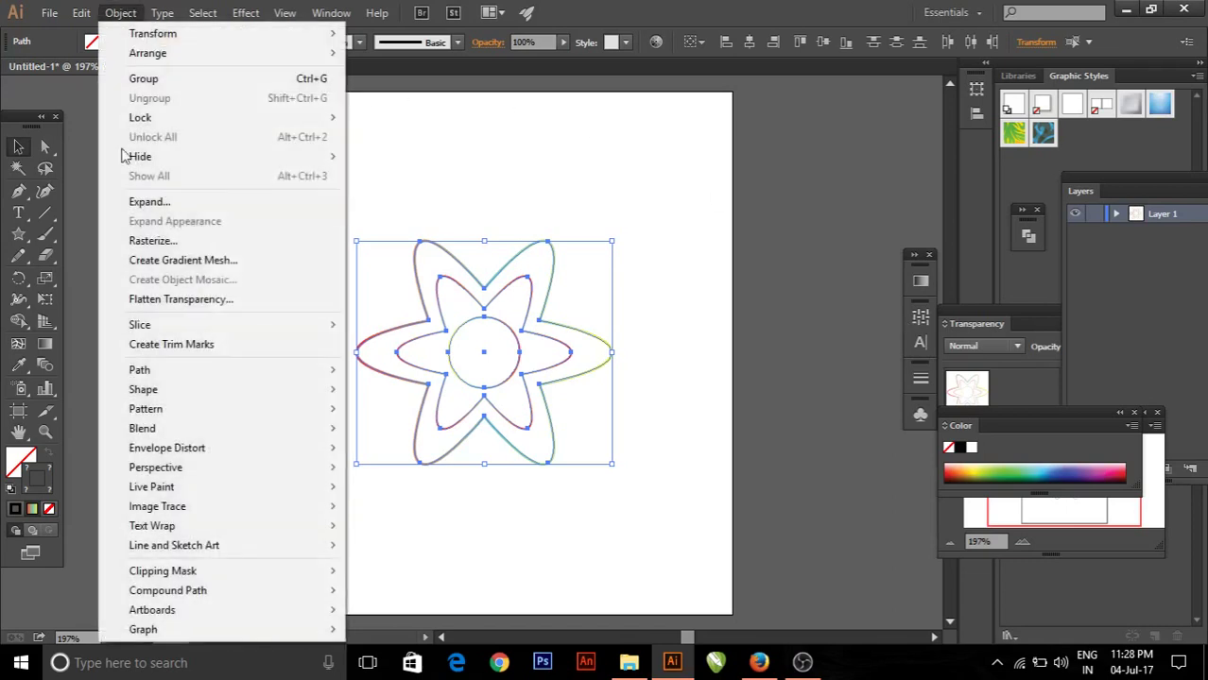
pyautogui.moveTo(142, 428)
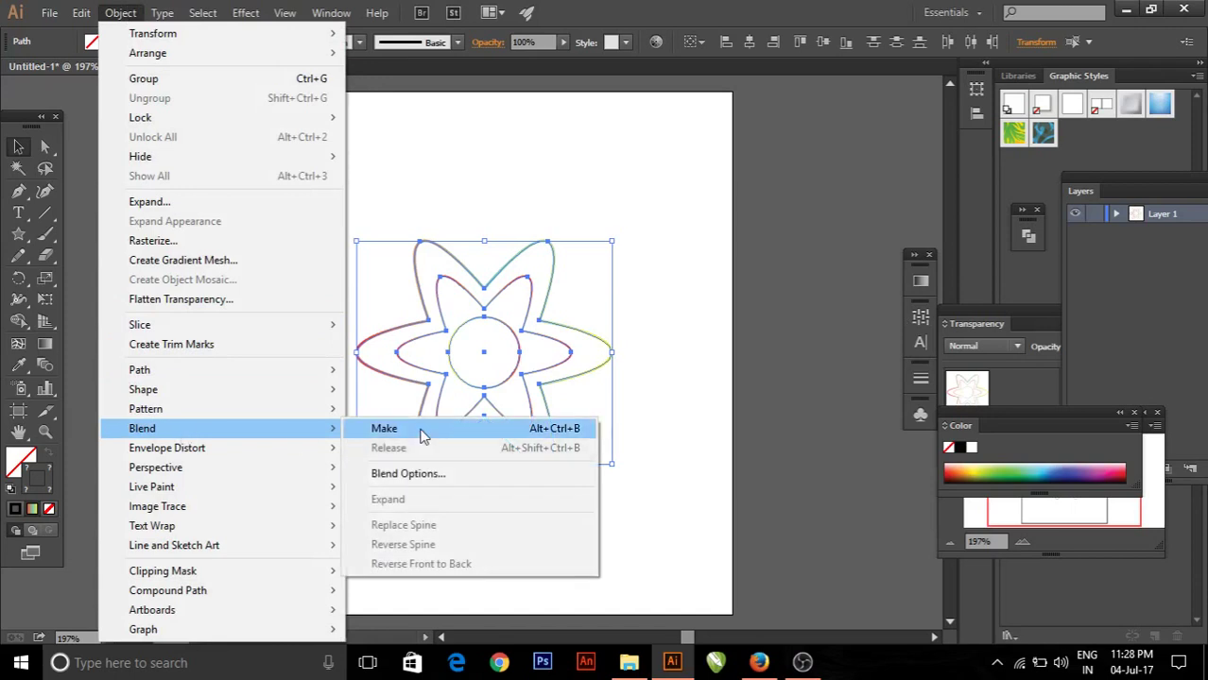
# Make a blend of the three gradient outlines and reselect the resulting flower.
pyautogui.click(423, 434)
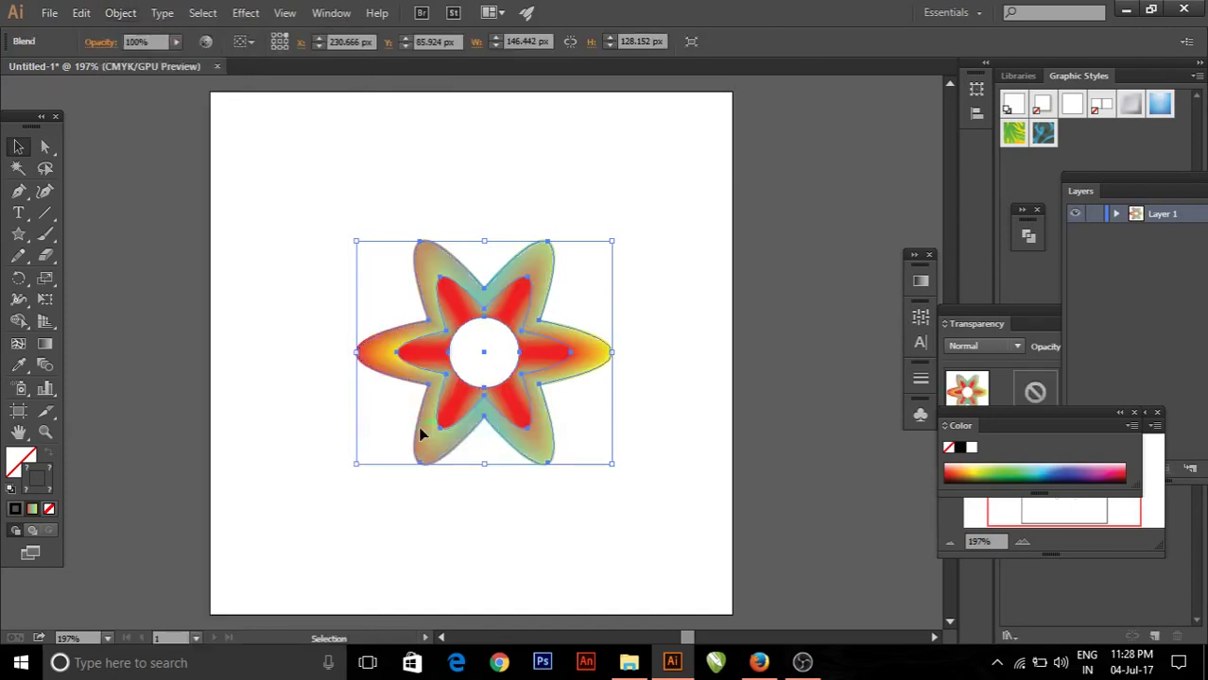
pyautogui.click(669, 373)
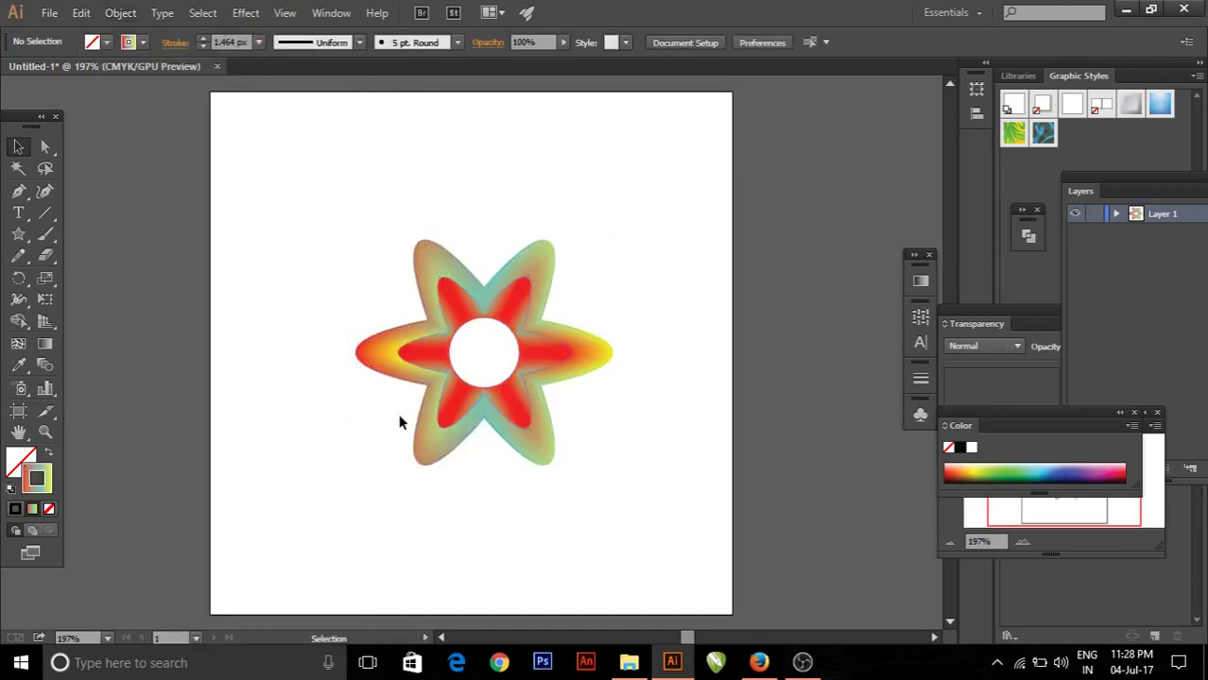
pyautogui.click(546, 359)
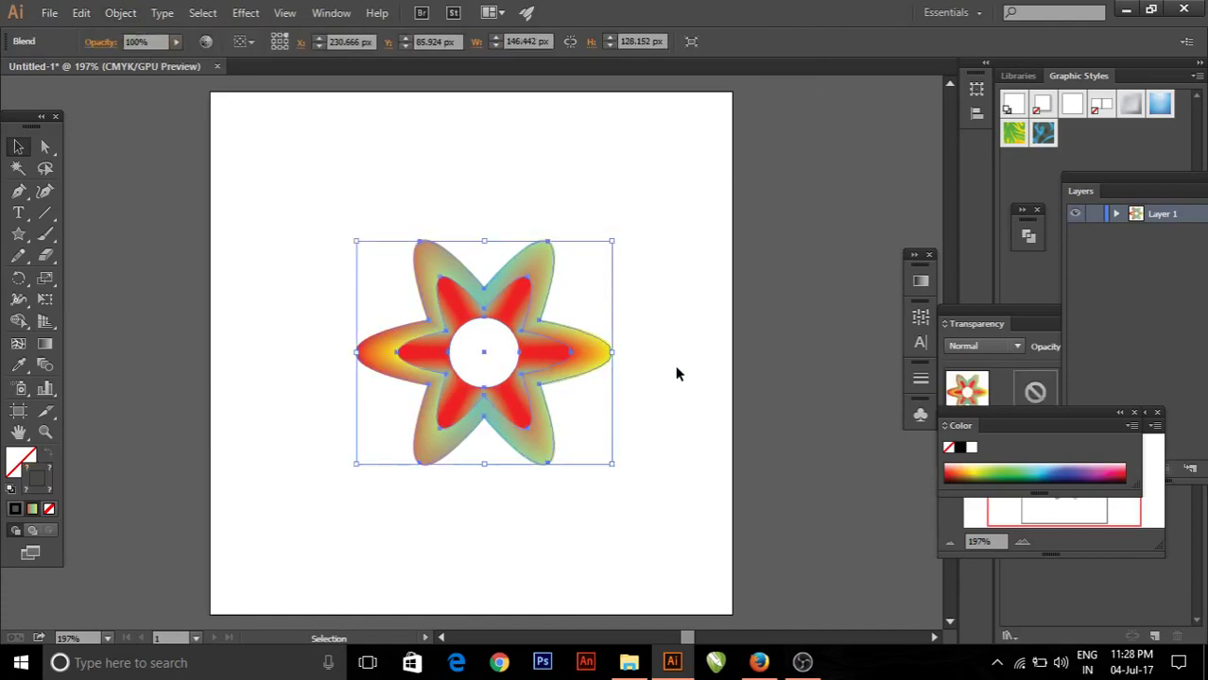
pyautogui.click(675, 366)
pyautogui.click(583, 360)
pyautogui.click(251, 16)
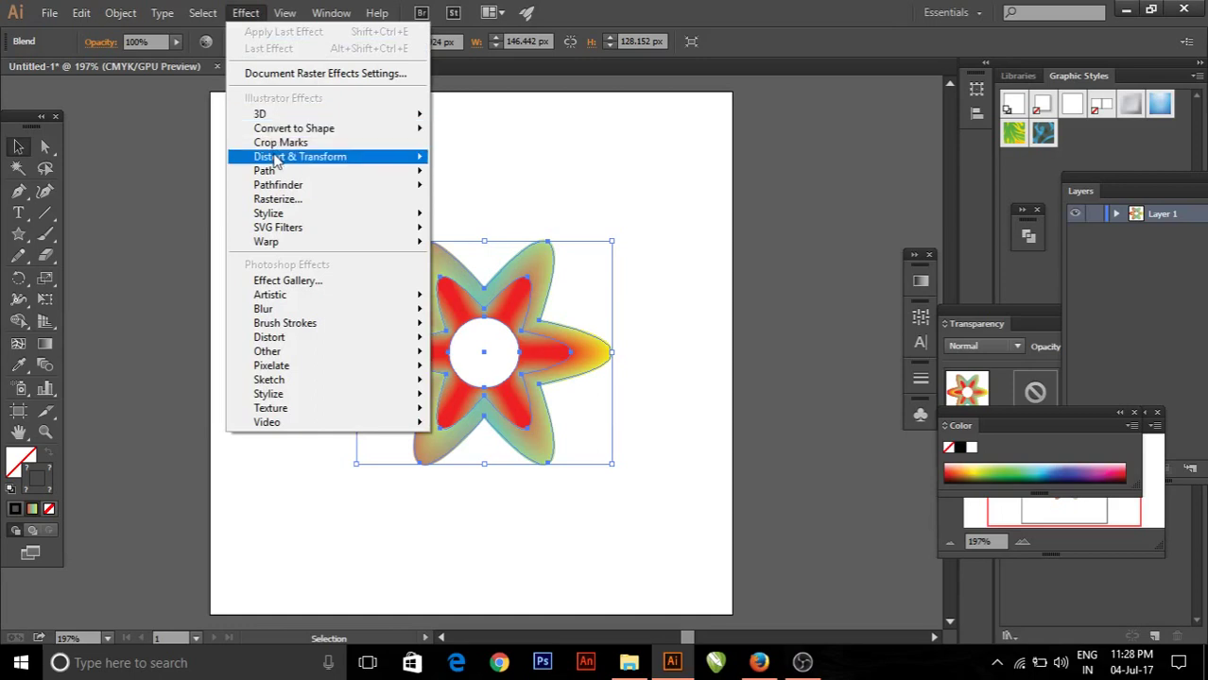
pyautogui.moveTo(300, 157)
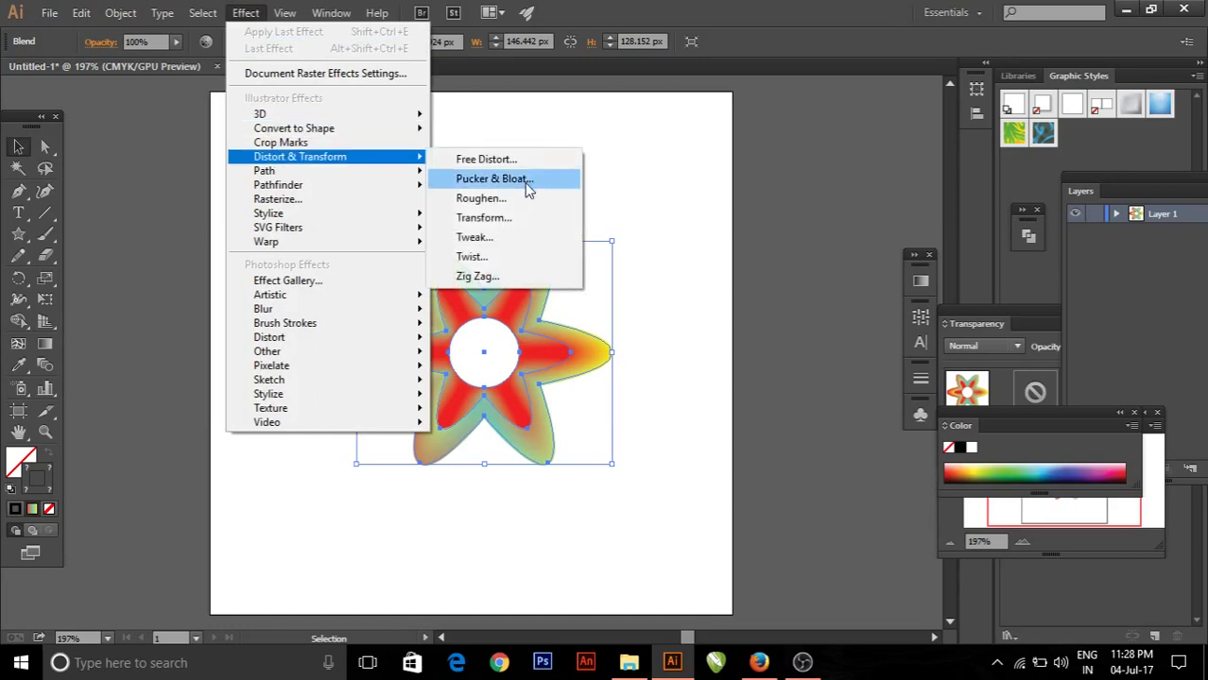
# Apply a Pucker & Bloat effect at 55% bloat to the blended flower.
pyautogui.click(529, 181)
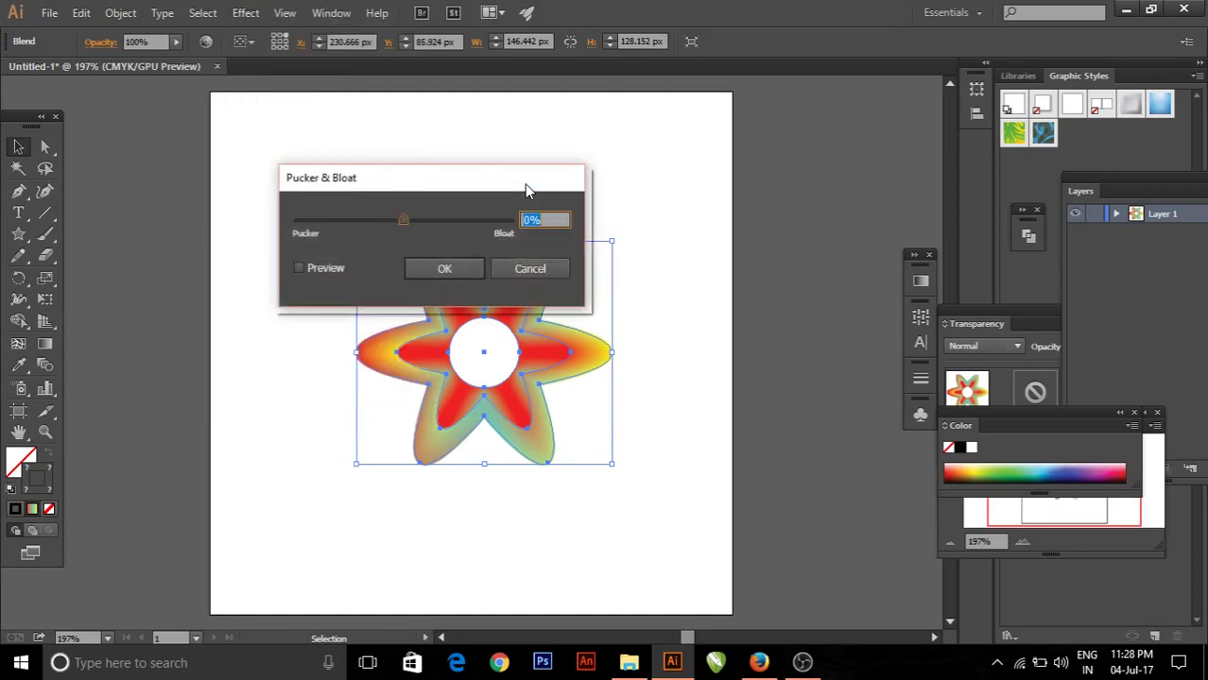
pyautogui.write('55')
pyautogui.click(465, 271)
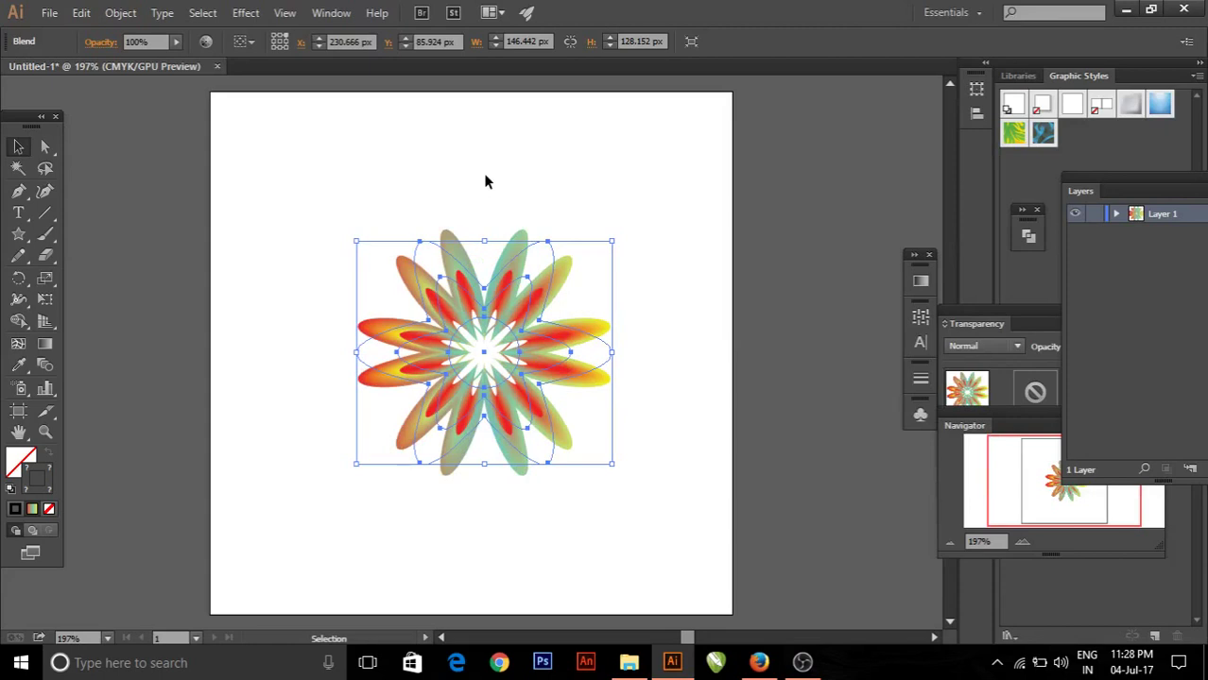
pyautogui.click(245, 12)
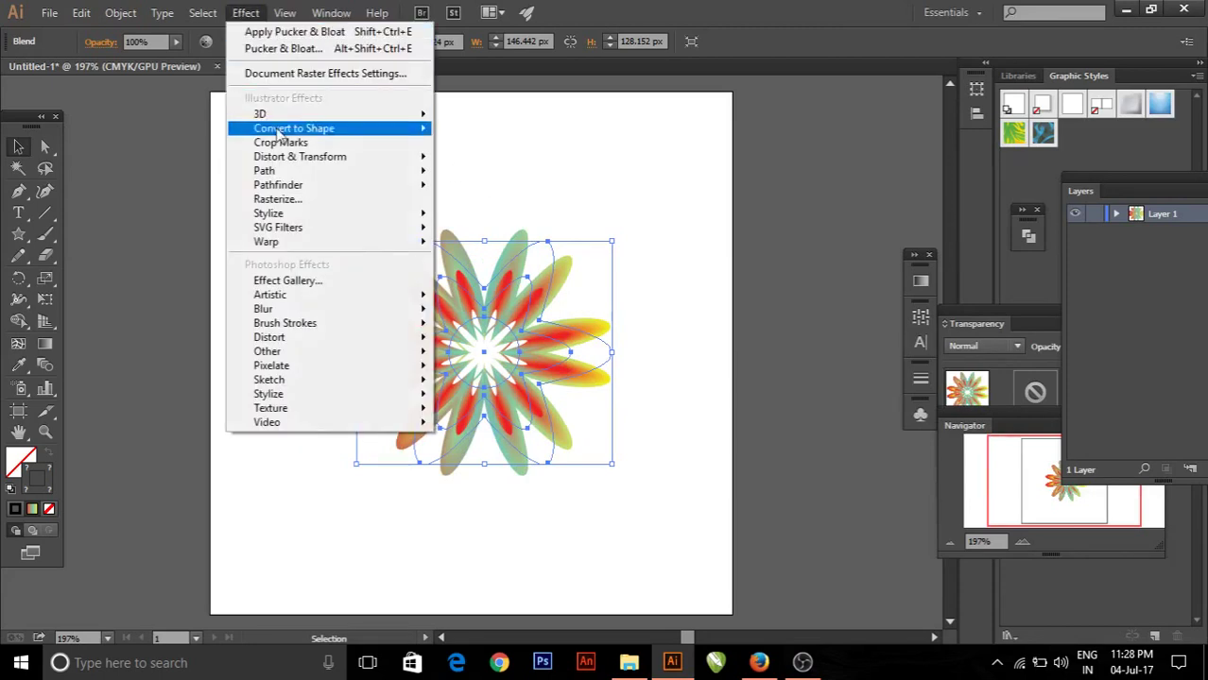
pyautogui.moveTo(300, 157)
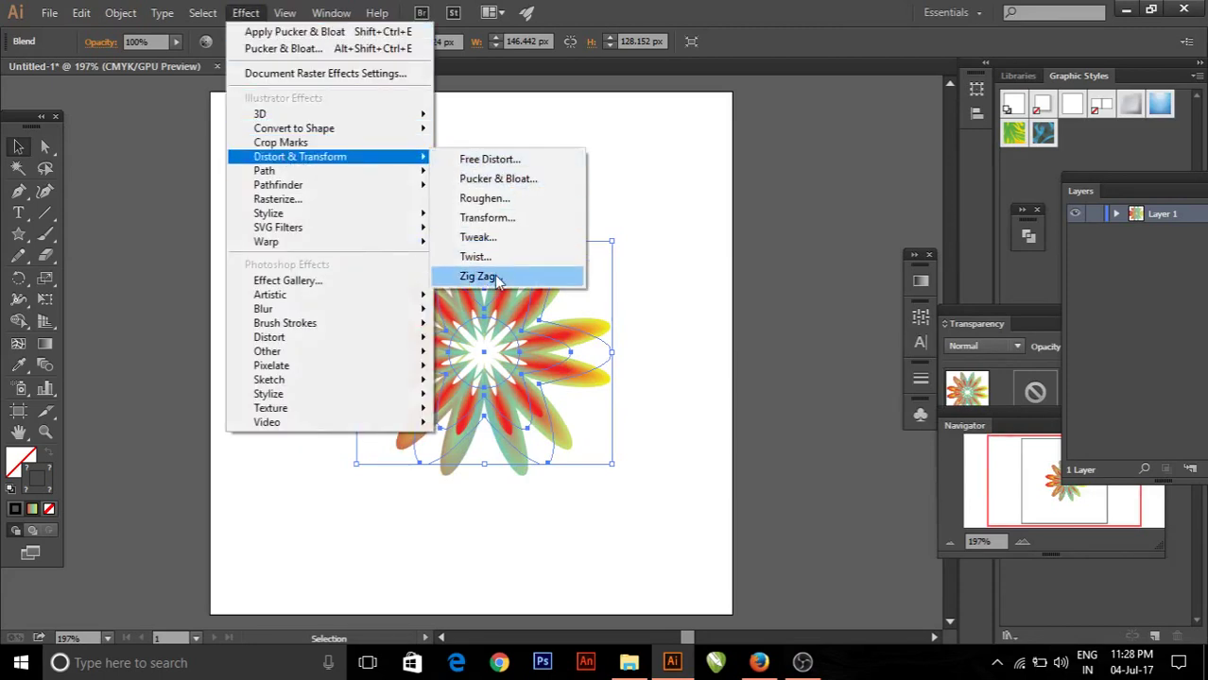
# Apply a Zig Zag effect with Smooth points to the bloated flower.
pyautogui.click(480, 276)
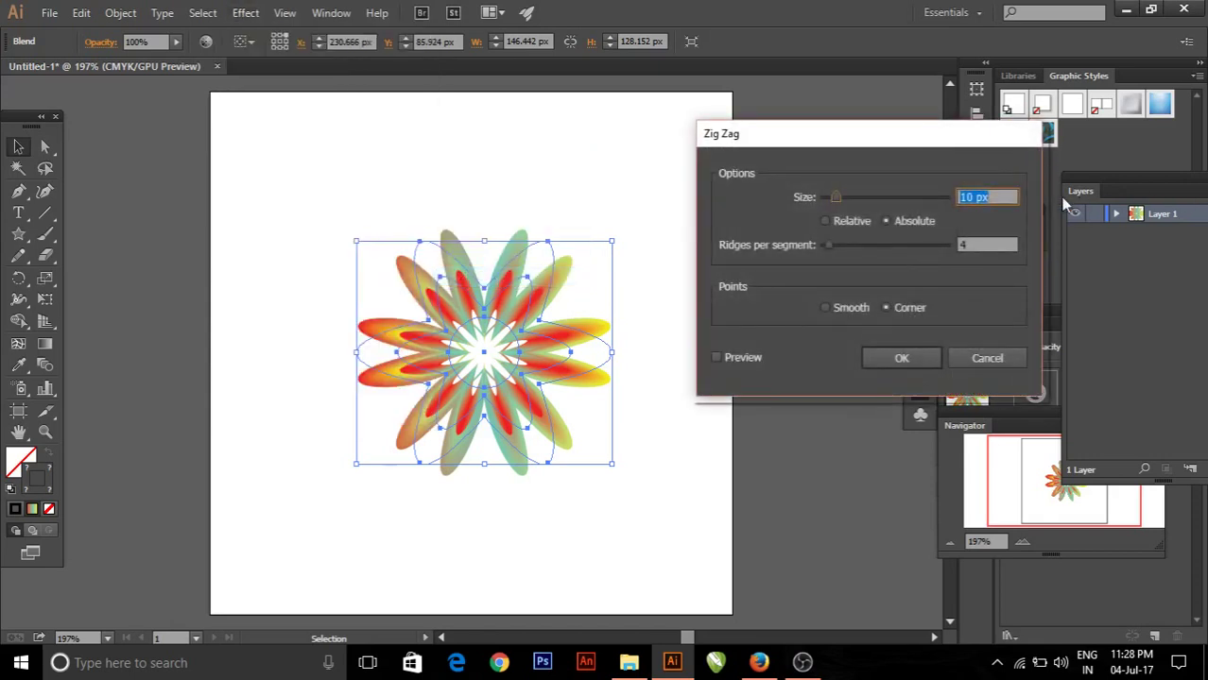
pyautogui.click(826, 308)
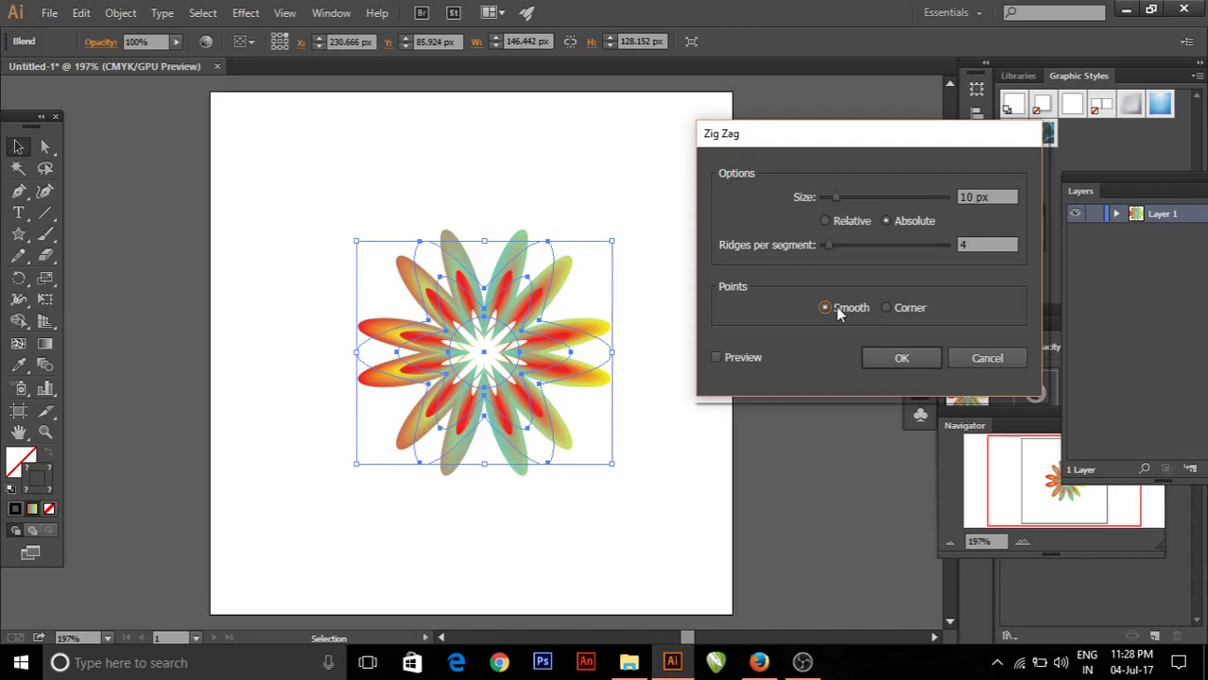
pyautogui.click(880, 360)
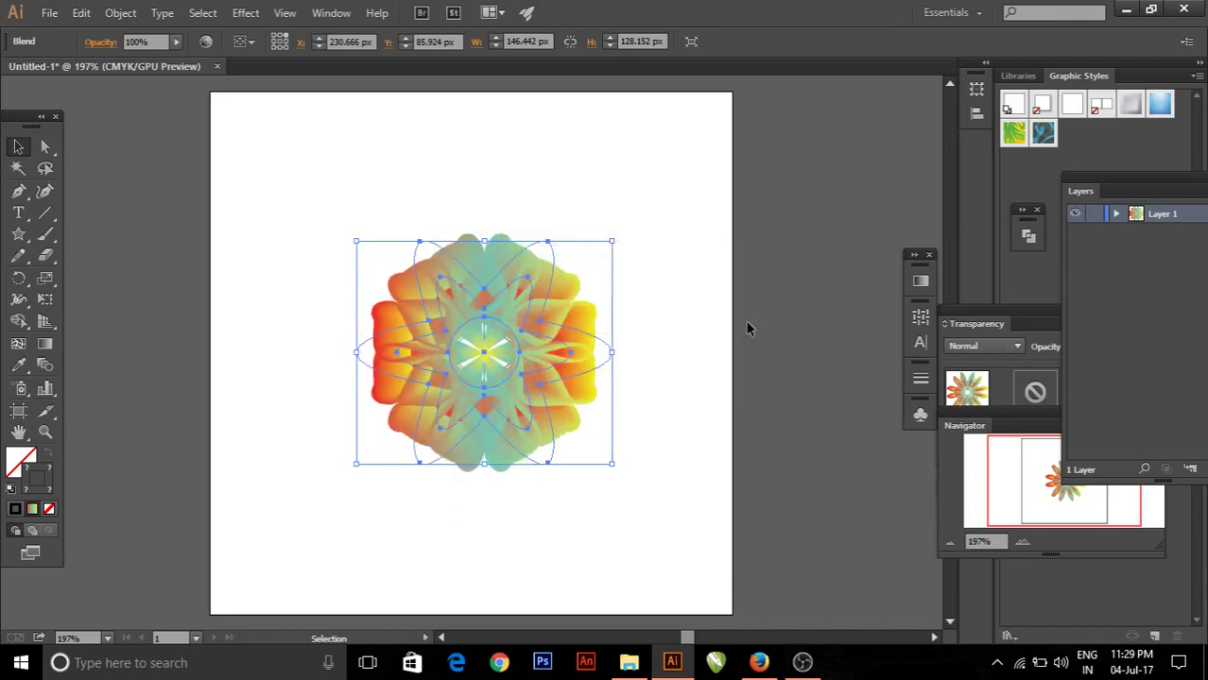
pyautogui.click(747, 323)
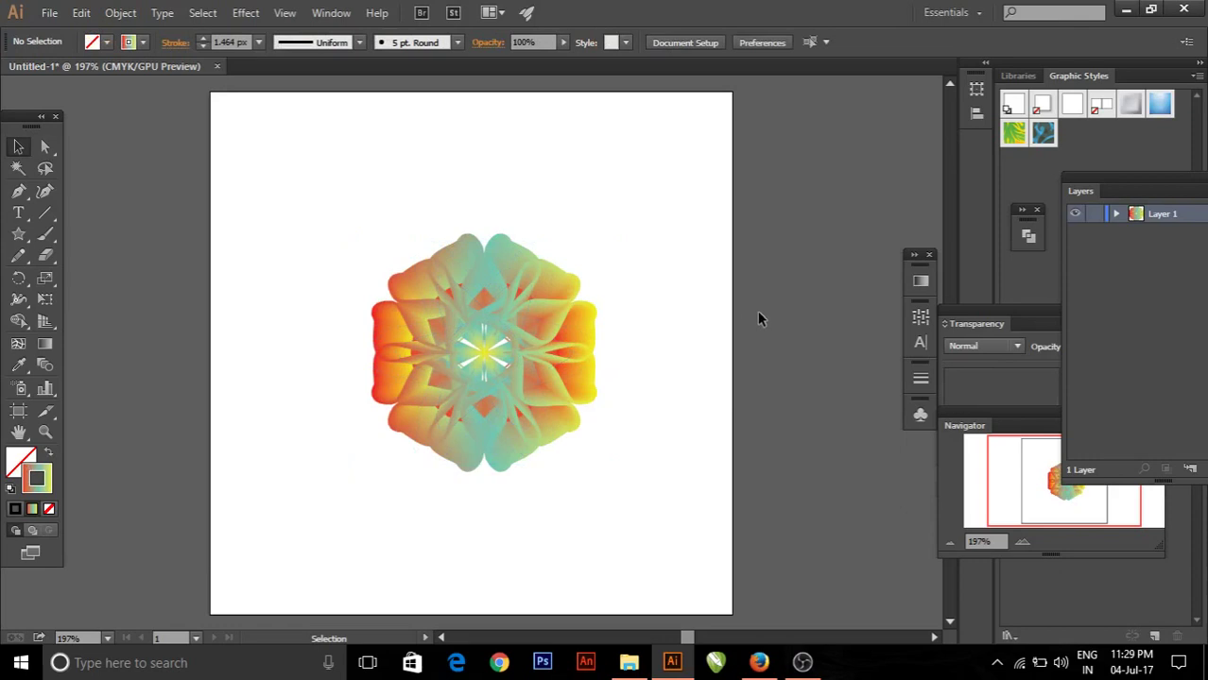
# Switch to full-screen mode and zoom in on the hexagonal flower.
pyautogui.press('f')
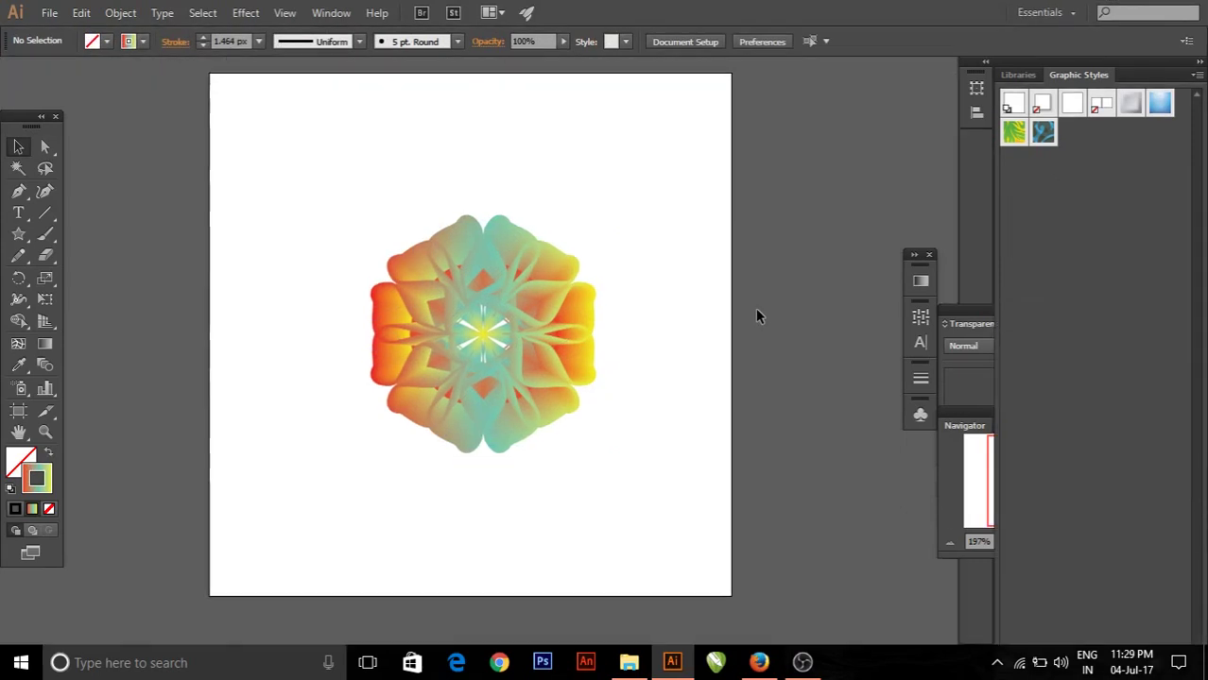
pyautogui.press('f')
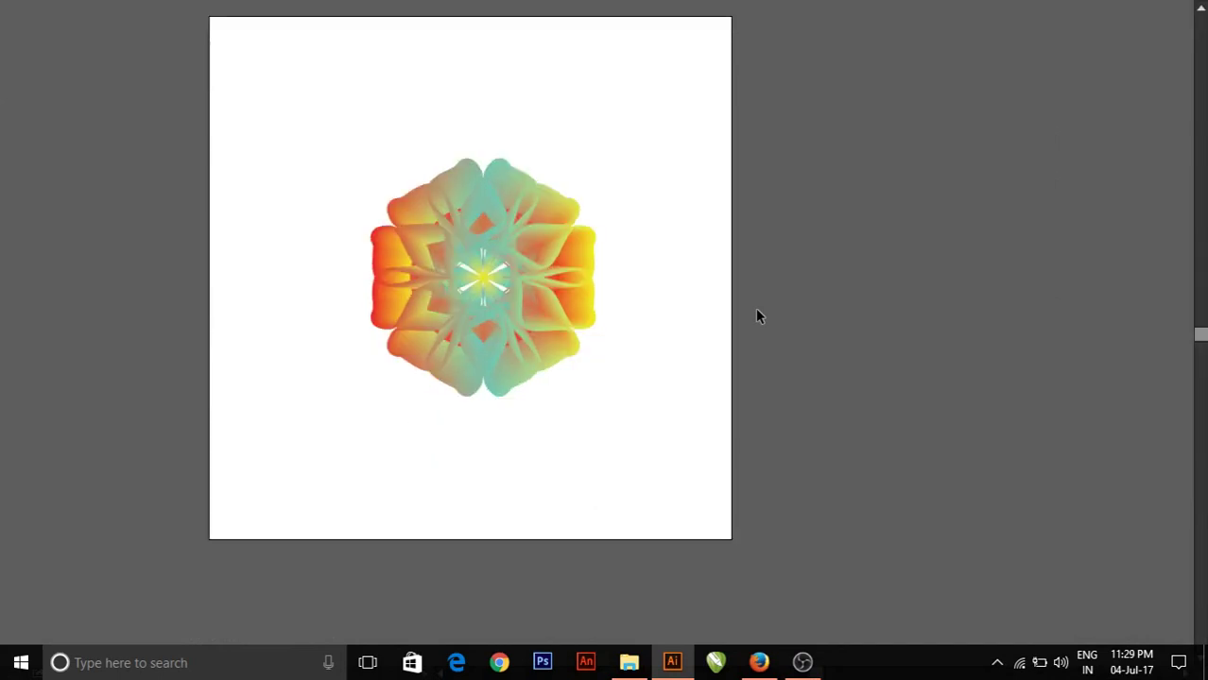
pyautogui.hotkey('ctrl', '+')
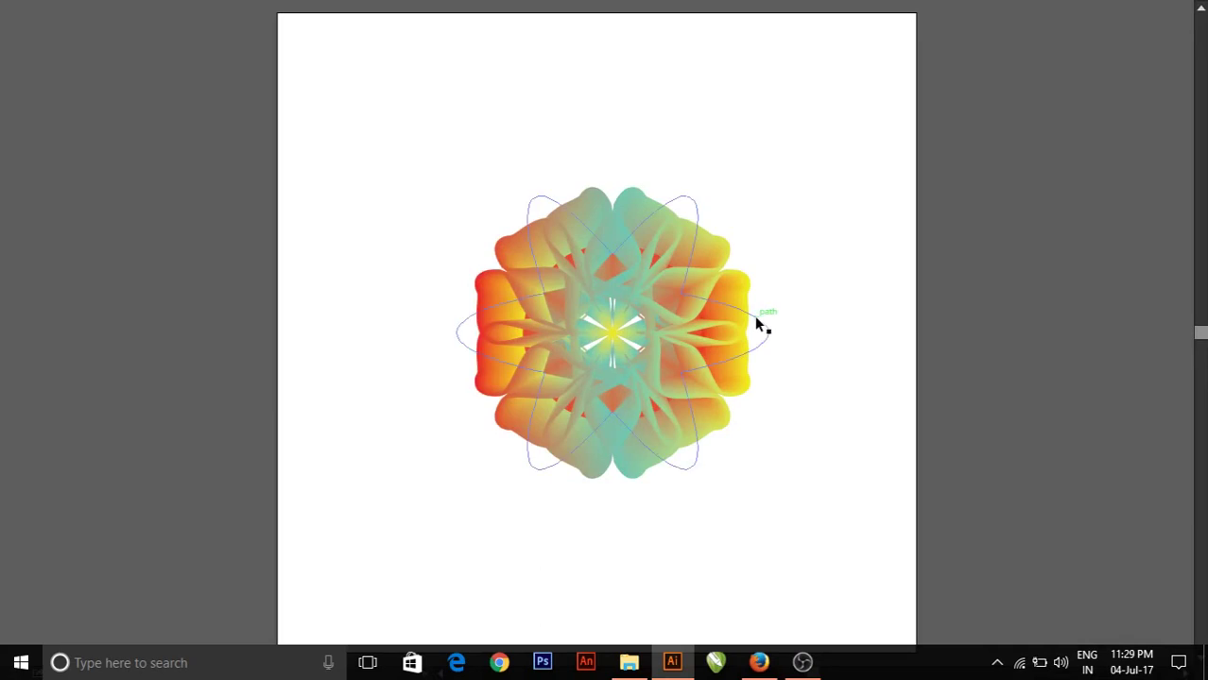
pyautogui.keyDown('alt'); pyautogui.scroll(1, 954, 321); pyautogui.keyUp('alt')
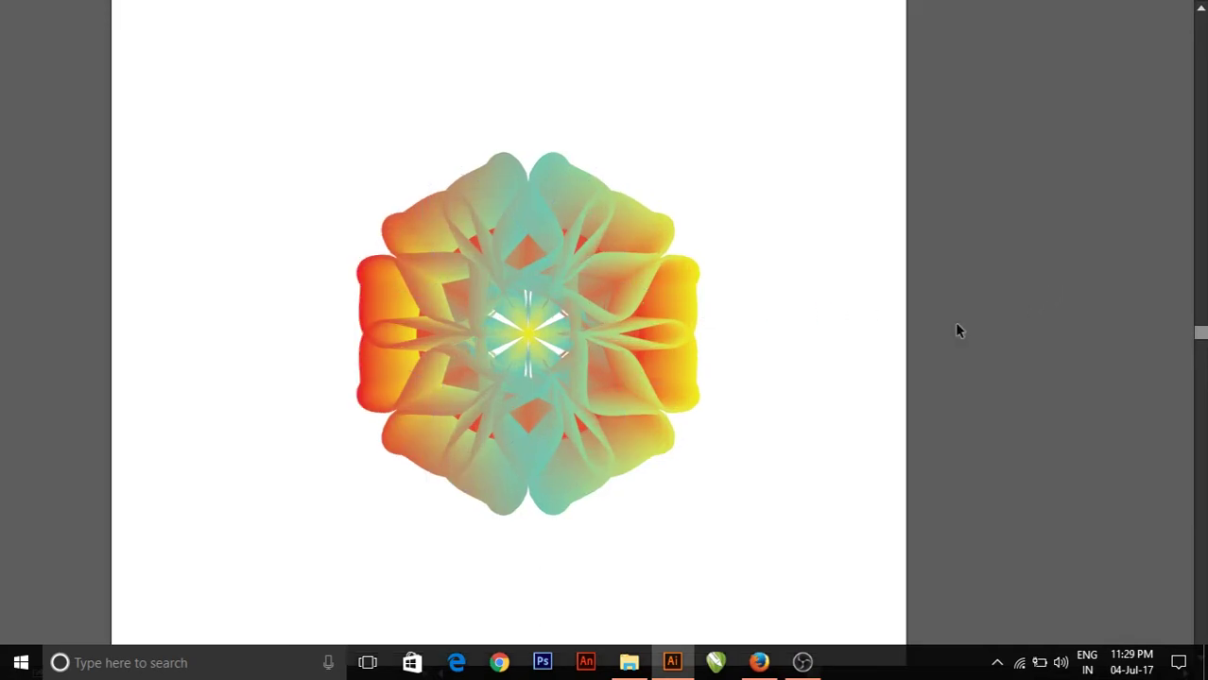
pyautogui.keyDown('alt'); pyautogui.scroll(2, 953, 322); pyautogui.keyUp('alt')
pyautogui.keyDown('alt'); pyautogui.scroll(2, 954, 321); pyautogui.keyUp('alt')
# Centre the whole flower in view, then briefly show and hide the Transform panel.
pyautogui.moveTo(790, 297)
pyautogui.mouseDown()
pyautogui.moveTo(1187, 293)
pyautogui.moveTo(1206, 248)
pyautogui.mouseUp()
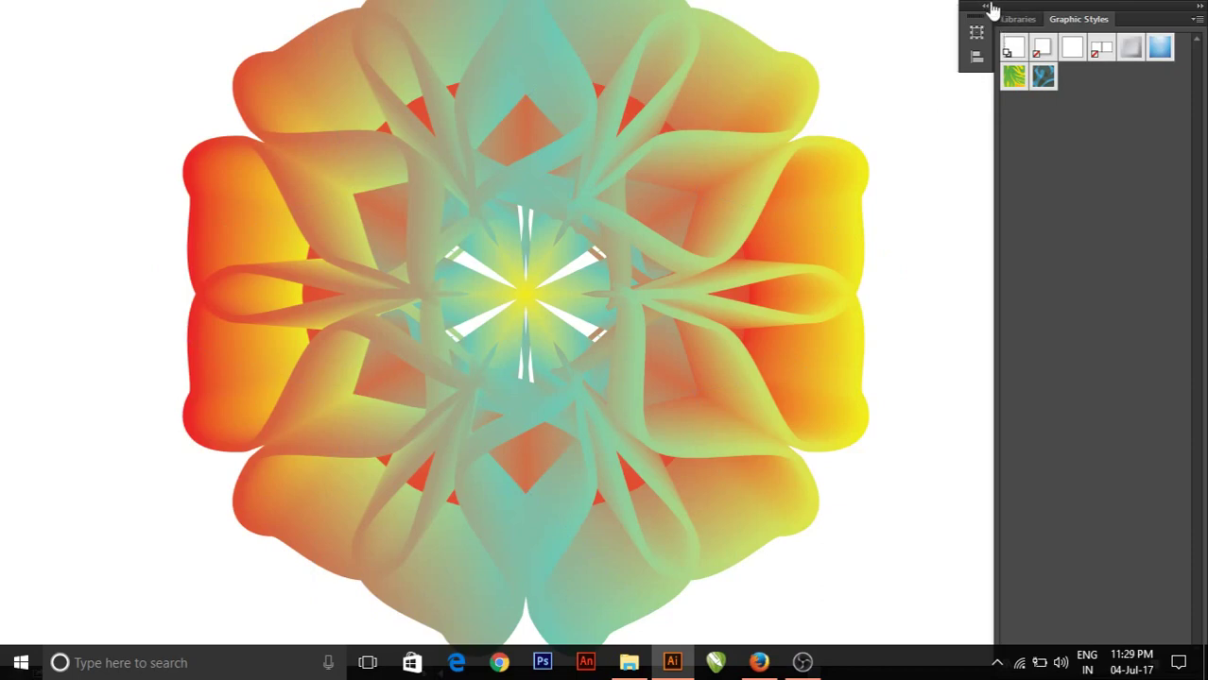
pyautogui.click(976, 57)
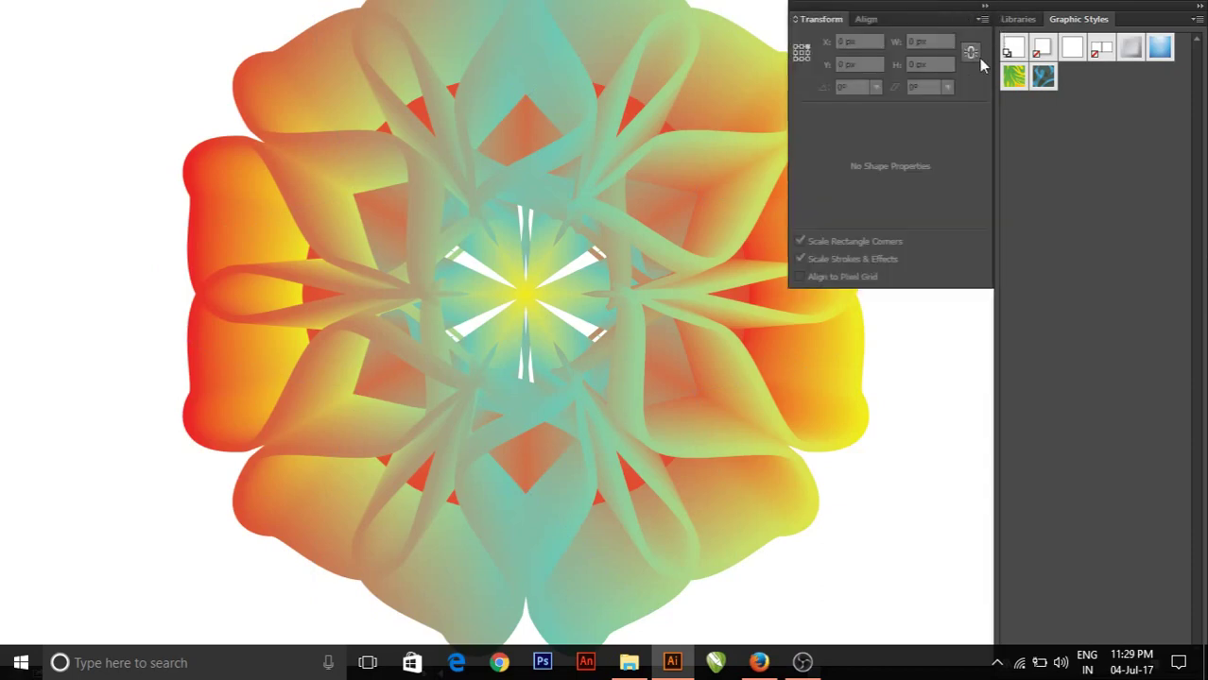
pyautogui.click(983, 7)
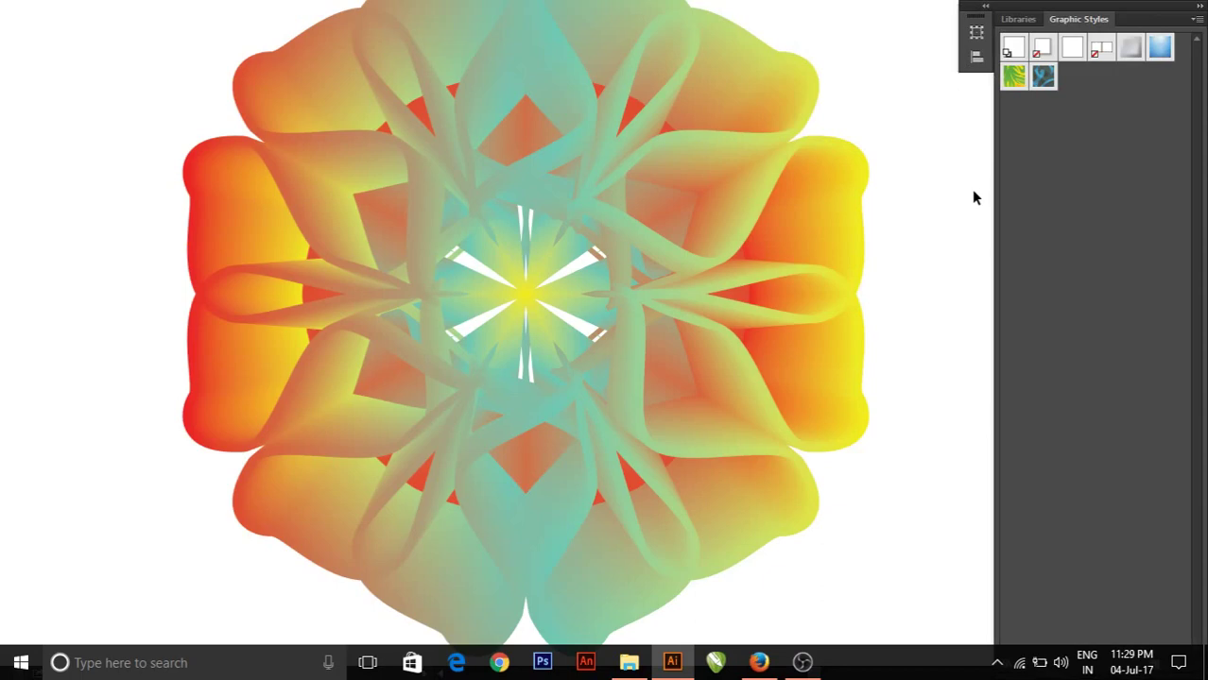